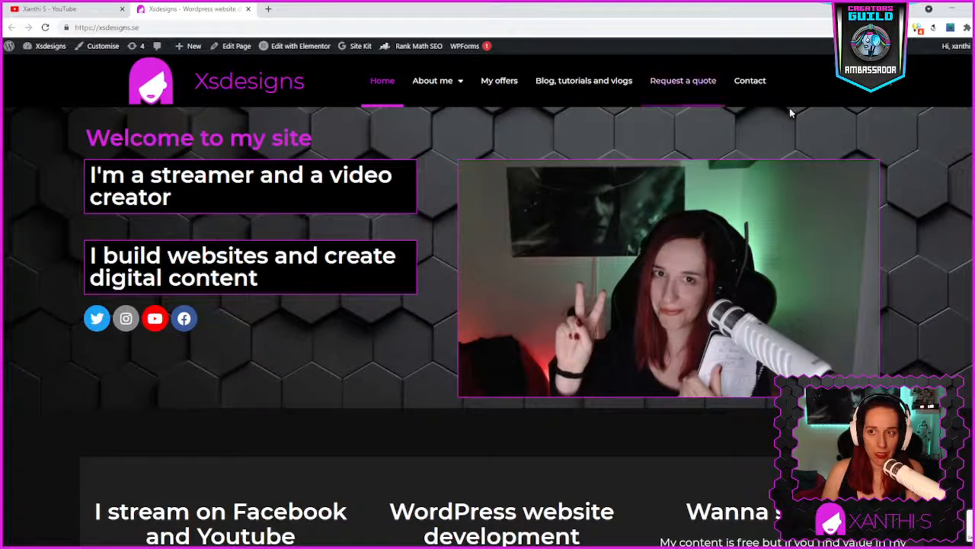
Go to the site's Contact page and open it for editing with Elementor.
left_click(750, 85)
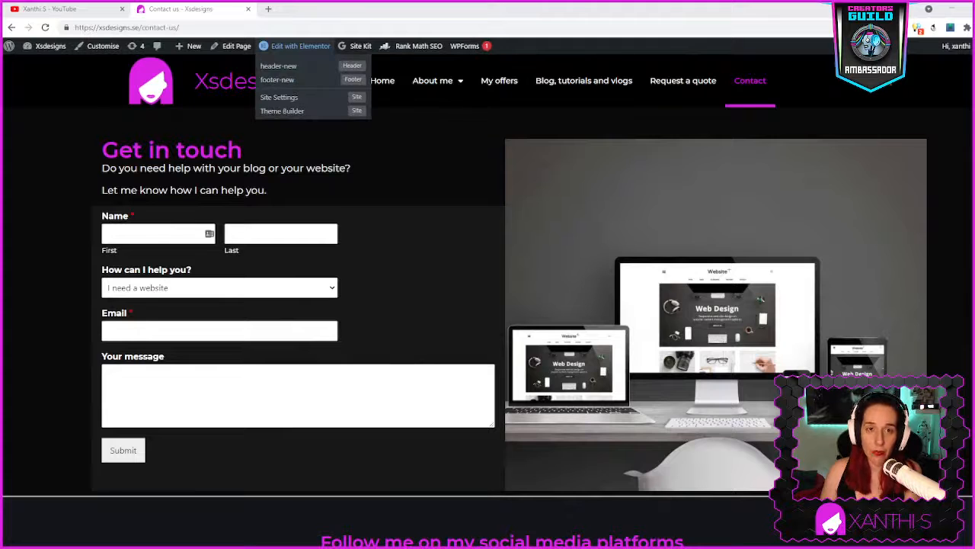
left_click(290, 48)
mouse_move(340, 48)
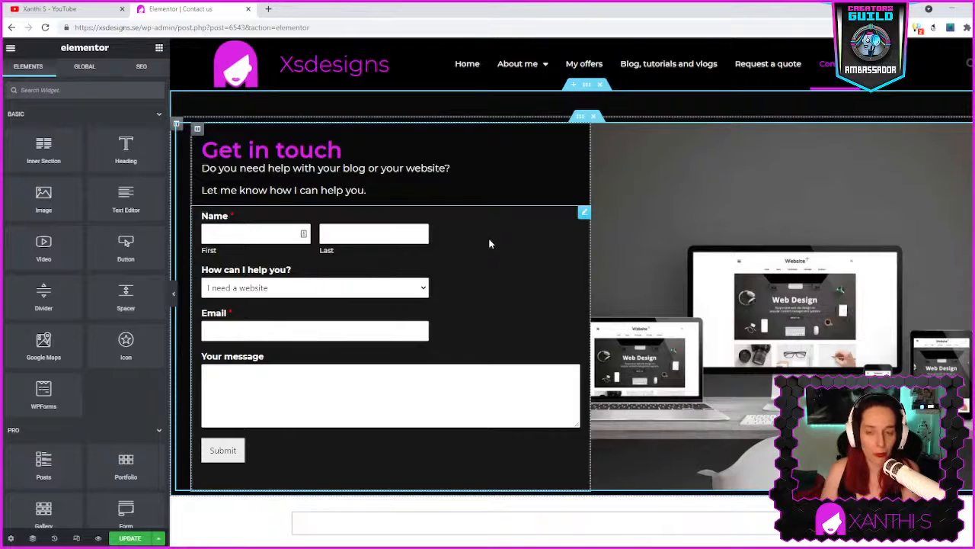
Delete the shortcode contact form and the form in the section below, and place a Form widget under the intro text.
right_click(582, 212)
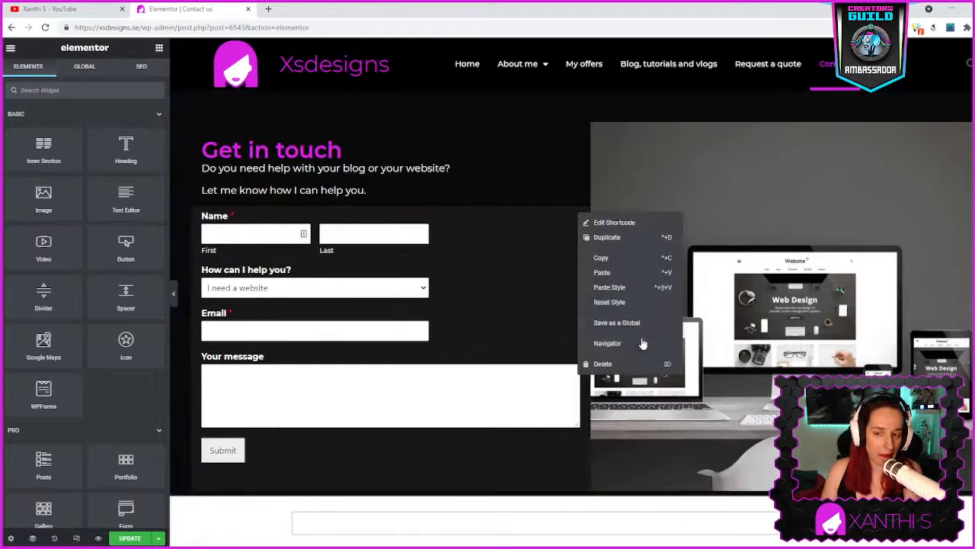
left_click(606, 364)
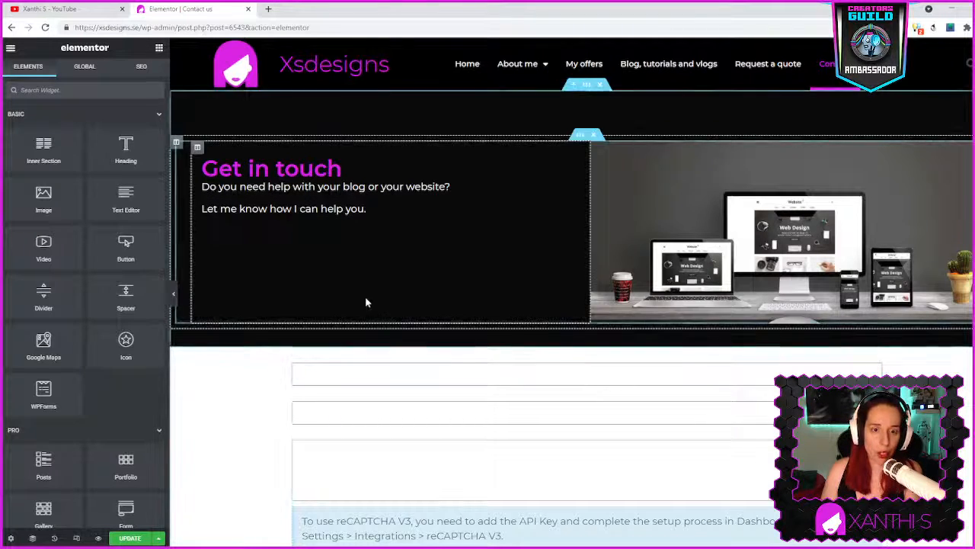
left_click(601, 344)
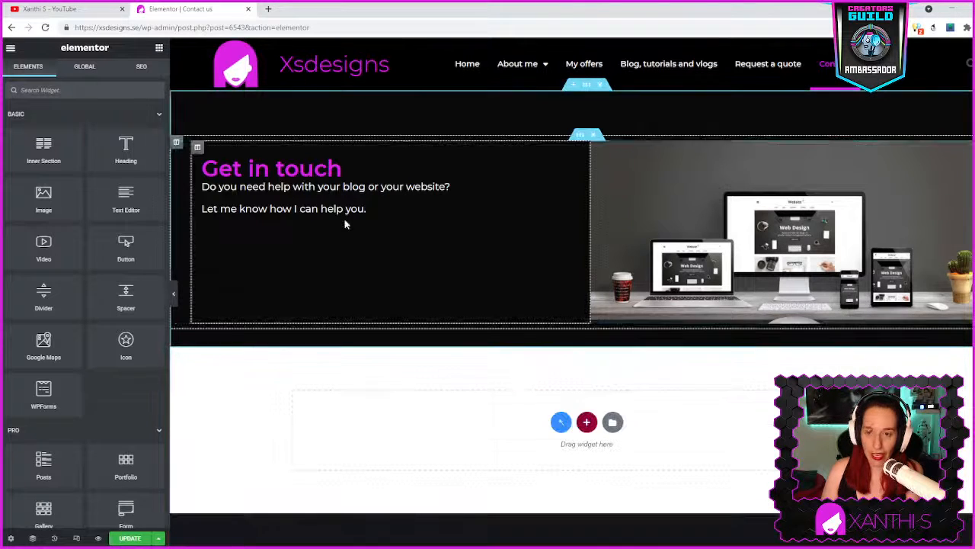
scroll(126, 412, "down", 1)
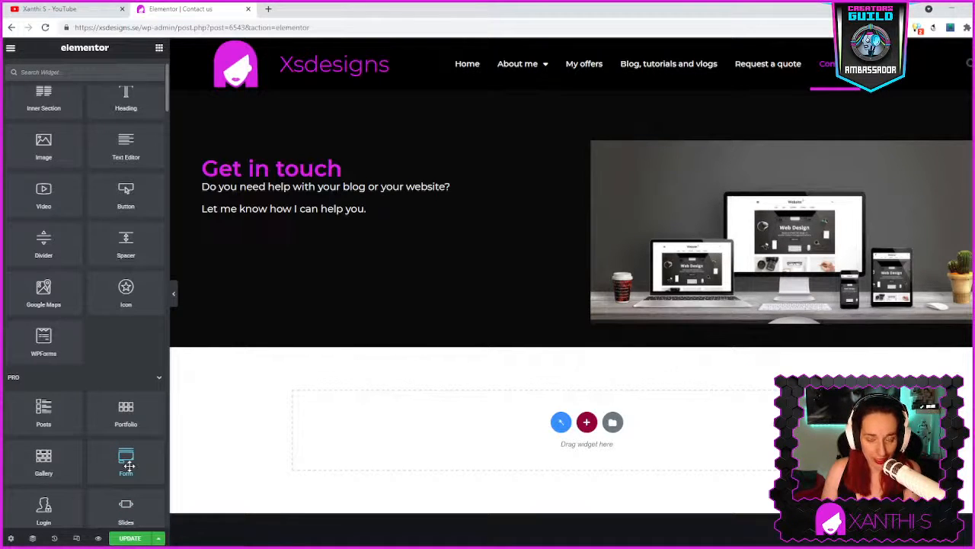
left_click_drag(129, 465, 338, 219)
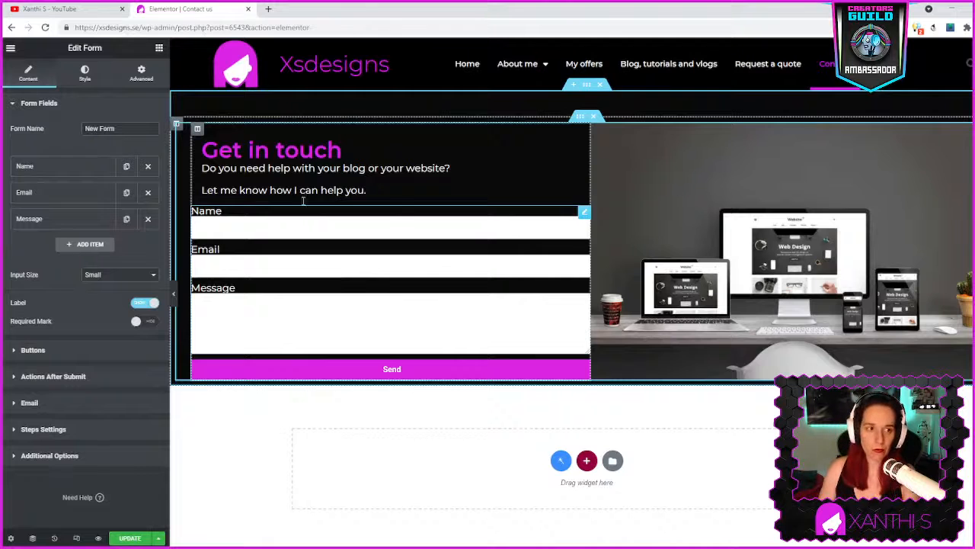
Unlink the form's margin and padding values and set its left and right padding to 20 px.
left_click(140, 75)
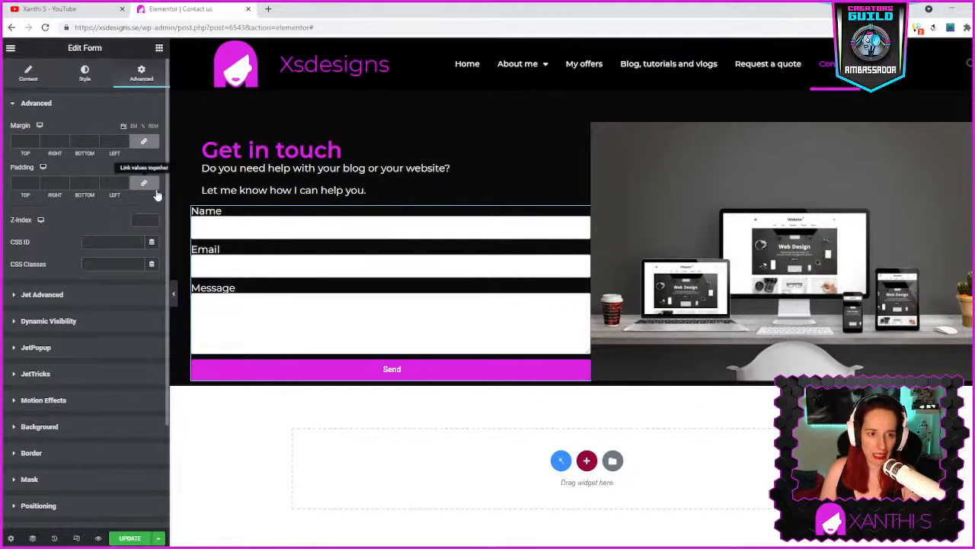
left_click(144, 183)
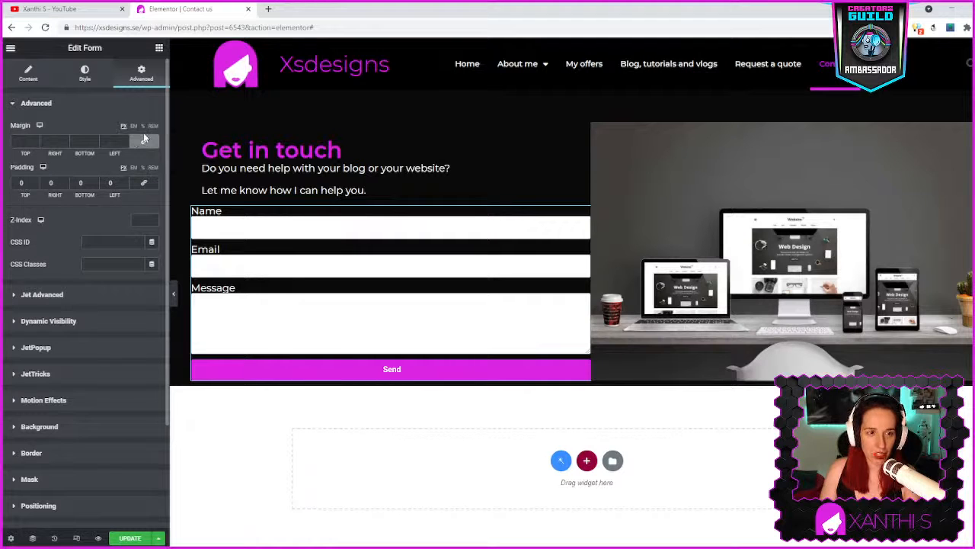
left_click(145, 139)
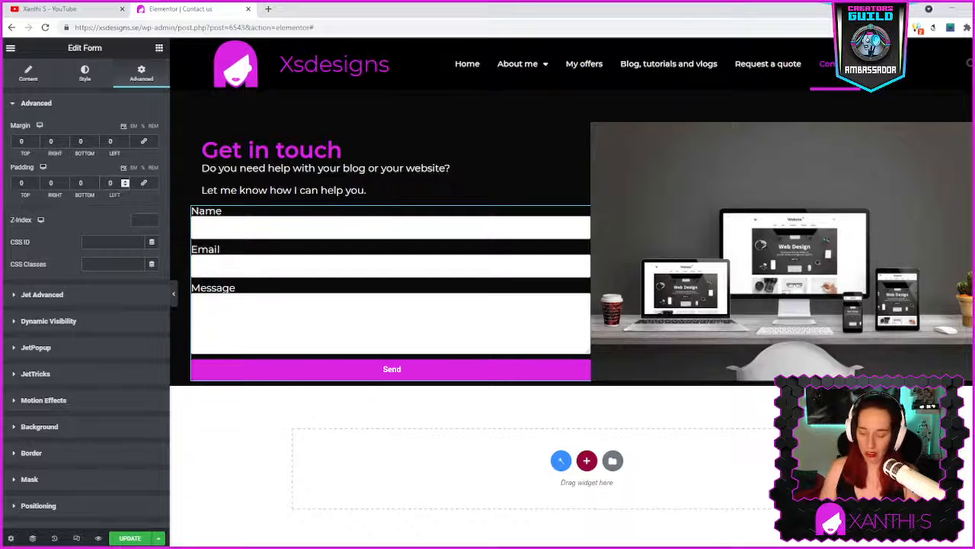
double_click(110, 182)
type("200")
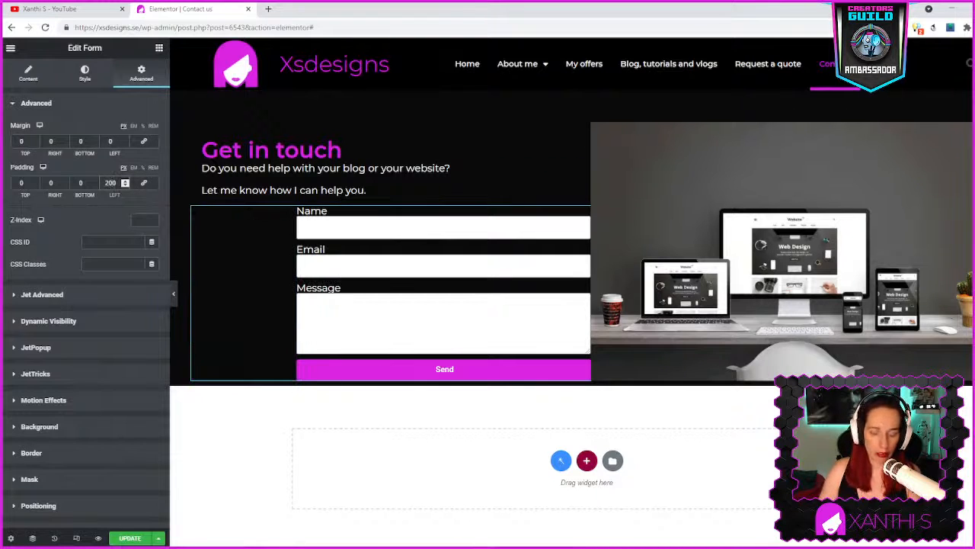
key("BackSpace")
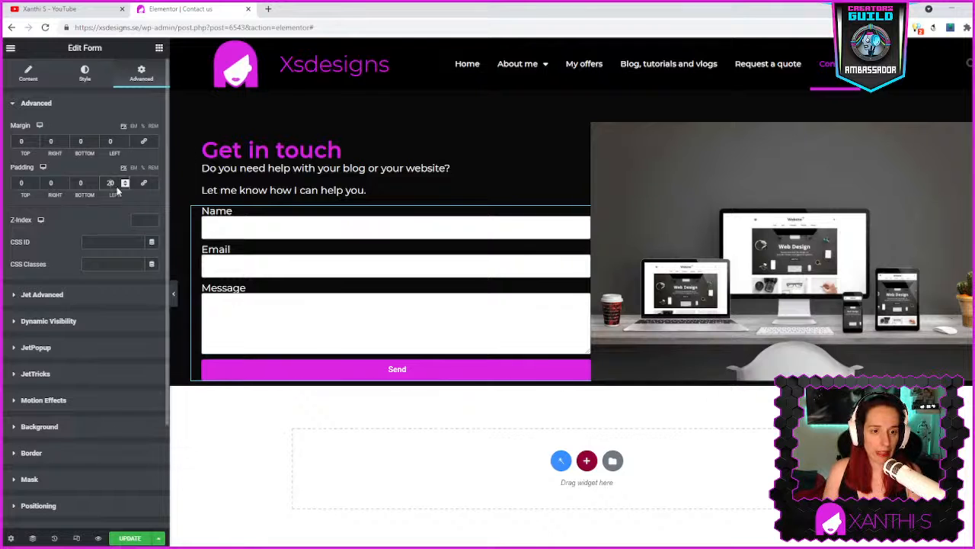
double_click(50, 183)
type("20")
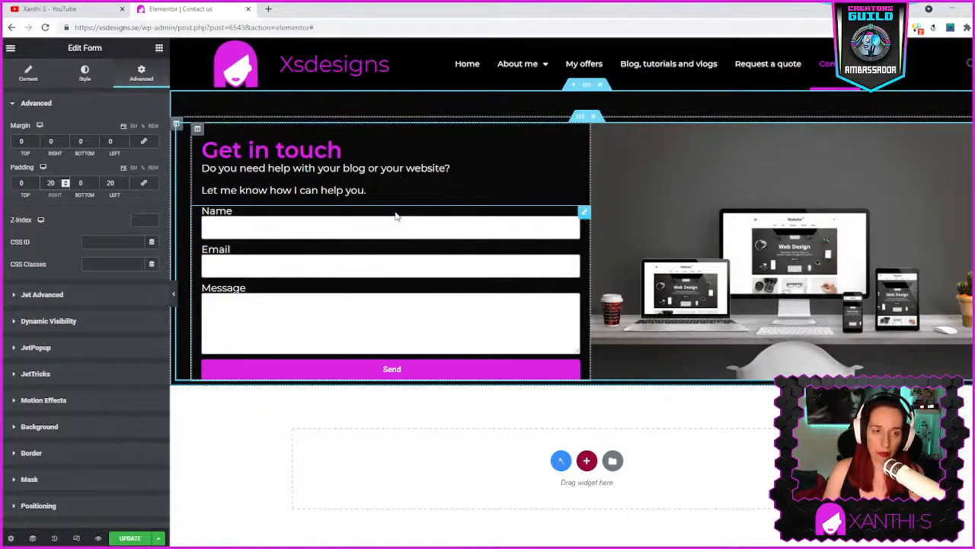
Try a top padding of 10 px on the form.
double_click(22, 183)
type("10")
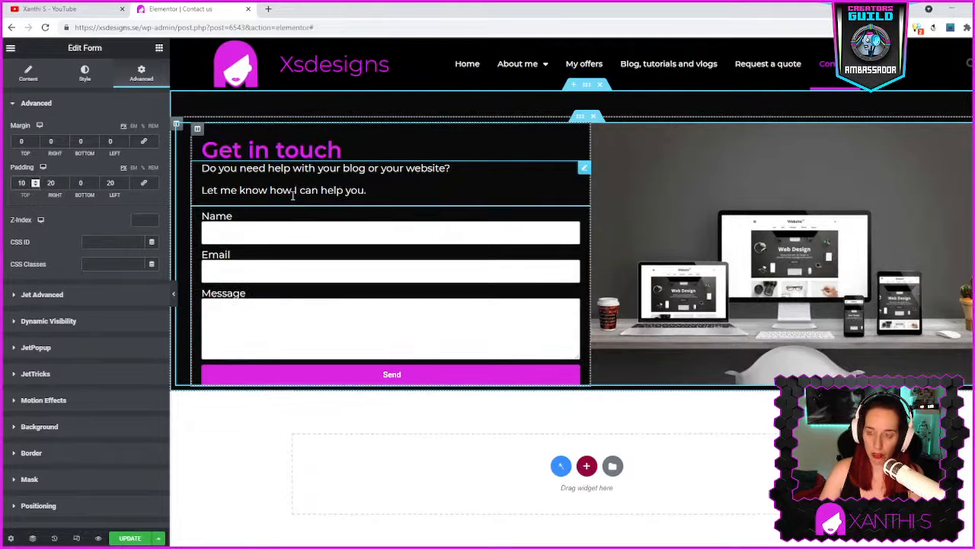
key("BackSpace")
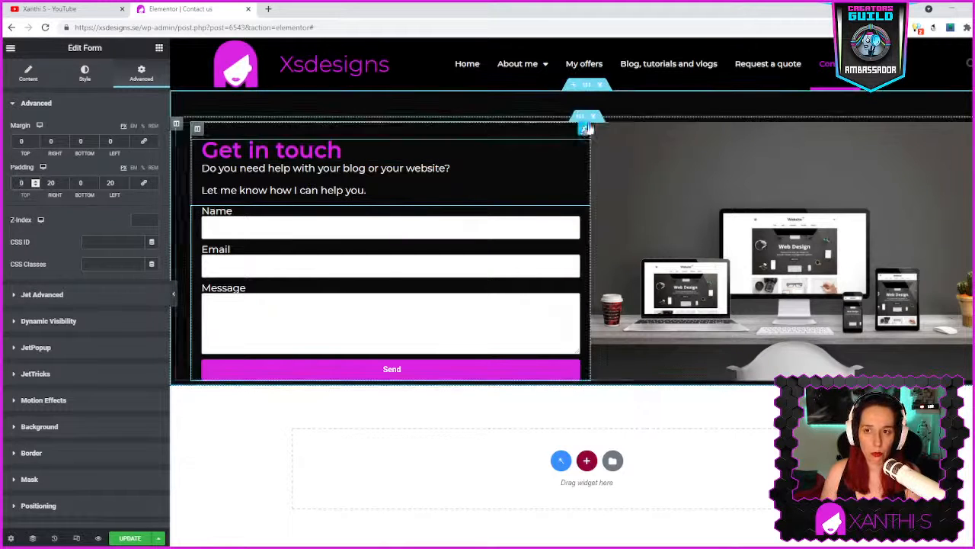
Set the bottom padding of the section containing the form to 50 px.
left_click(586, 86)
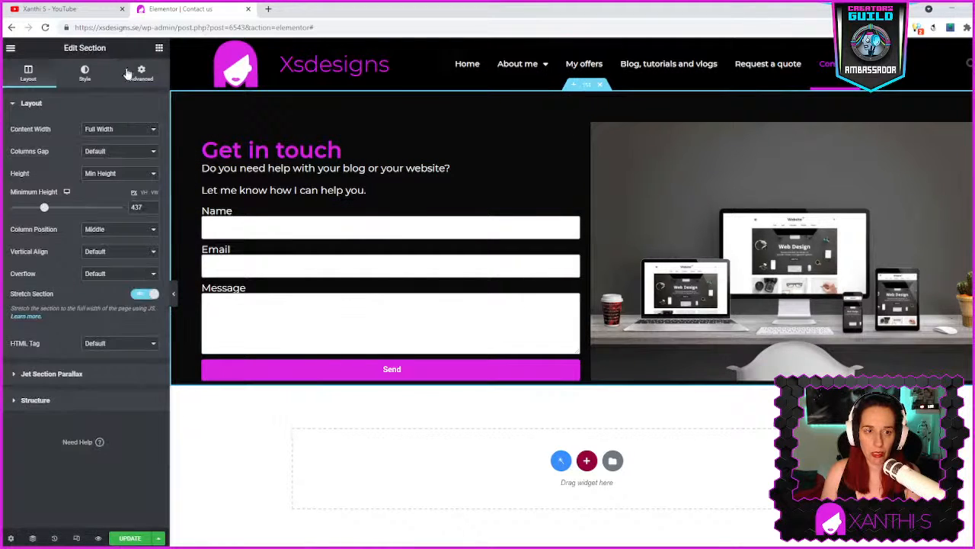
left_click(141, 72)
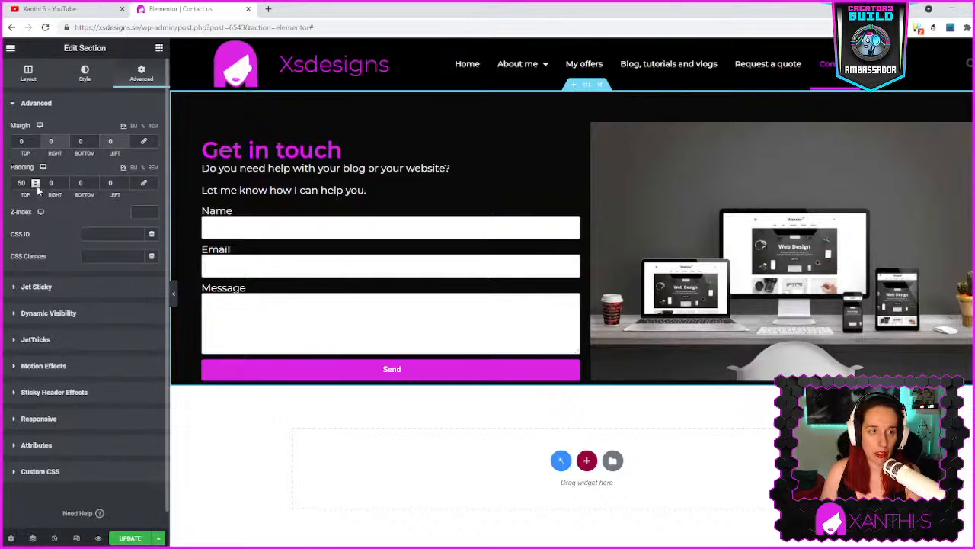
left_click(82, 183)
type("50")
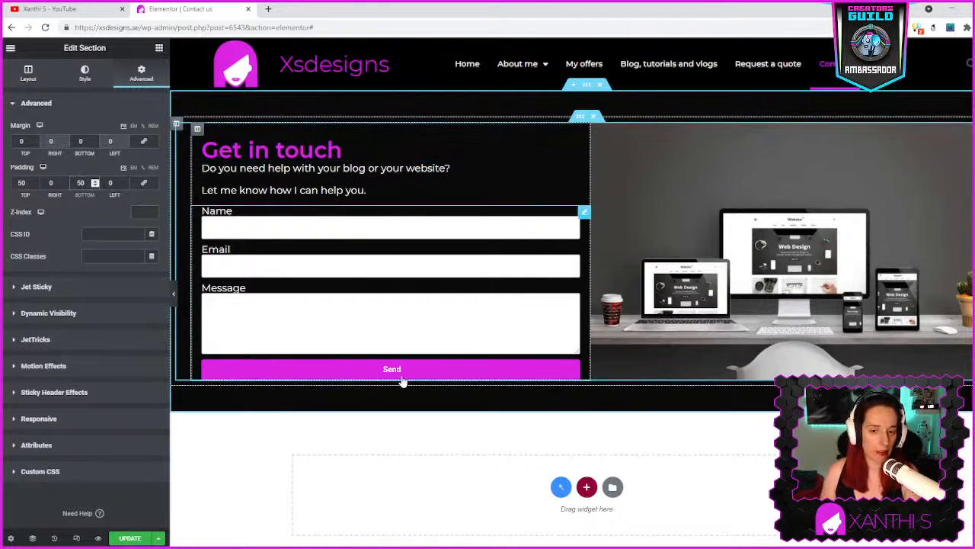
Review the form's Name, Email and Message fields, including the content and advanced options of the Name field.
left_click(301, 257)
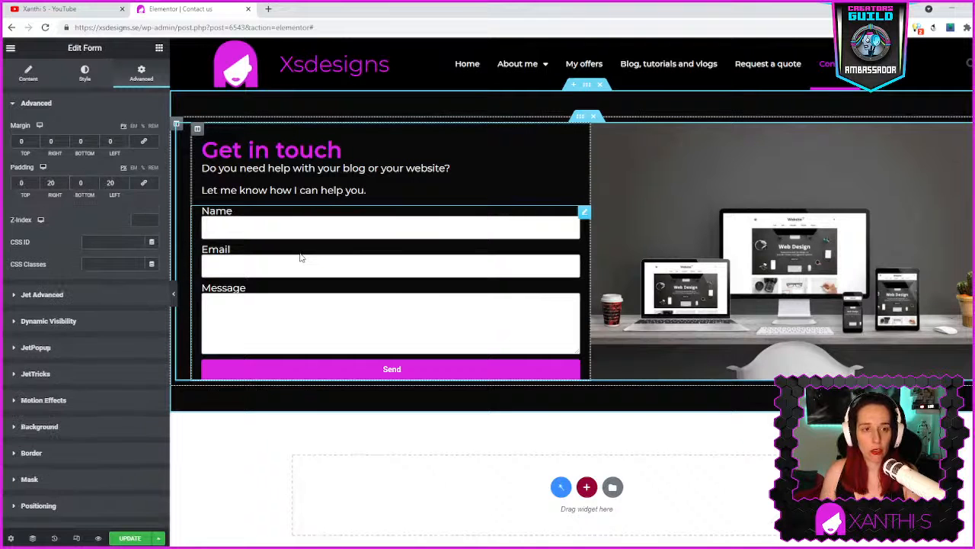
left_click(26, 73)
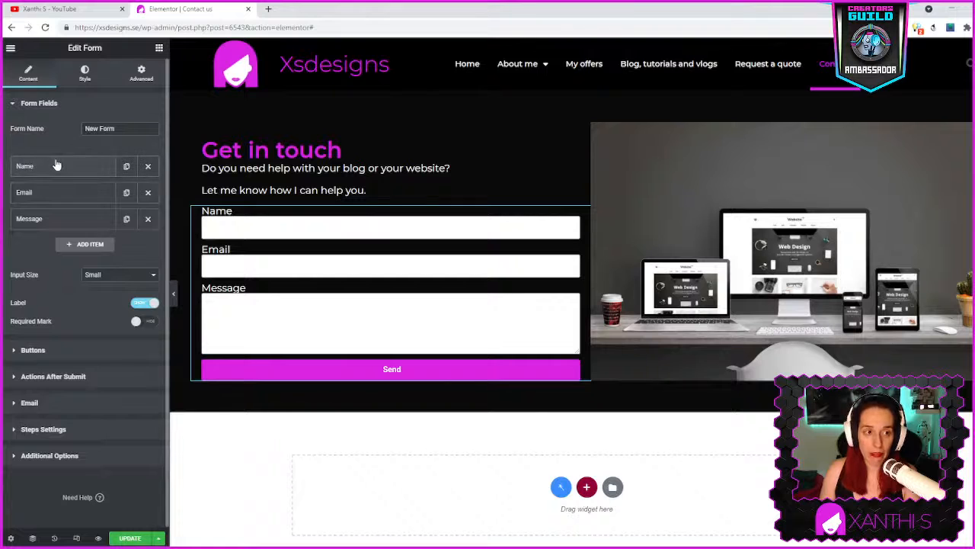
left_click(55, 165)
left_click(56, 164)
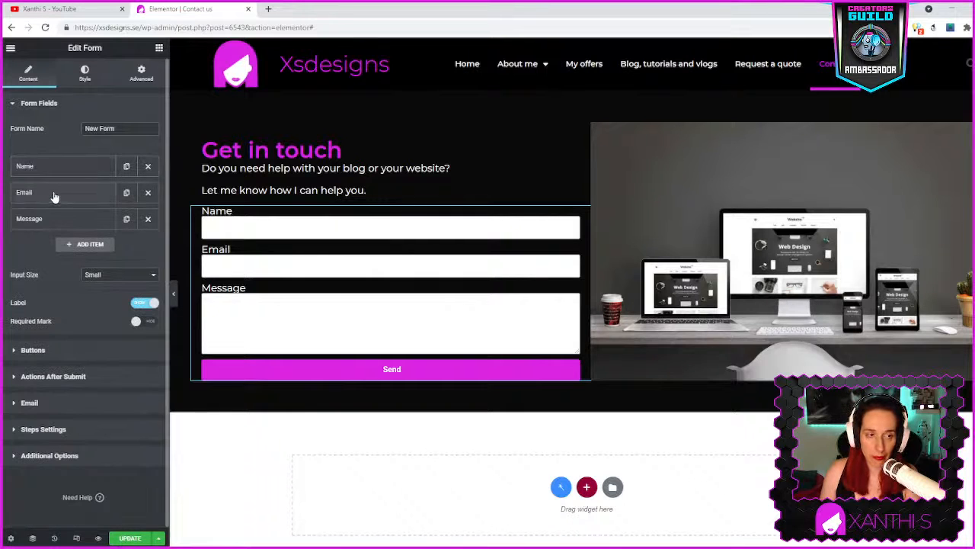
left_click(55, 195)
left_click(54, 195)
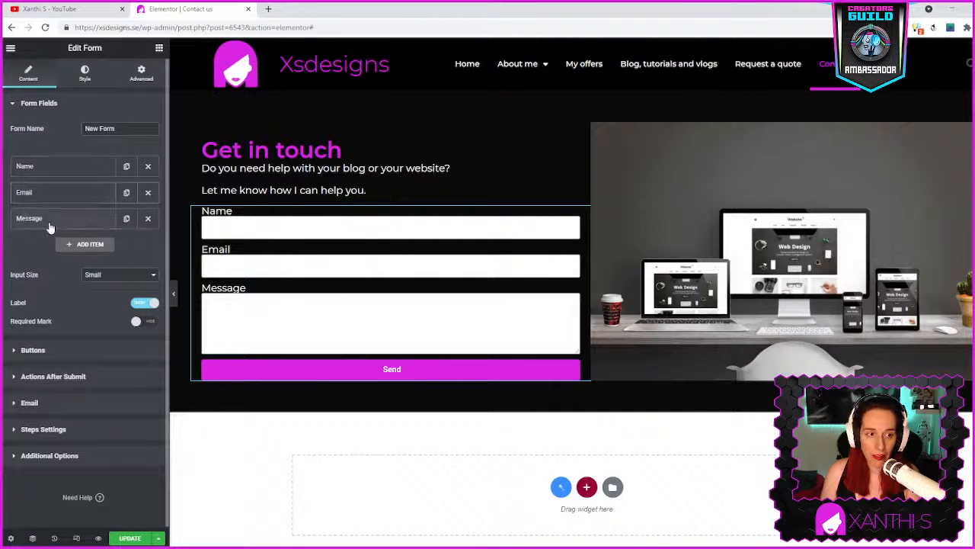
left_click(49, 221)
left_click(48, 223)
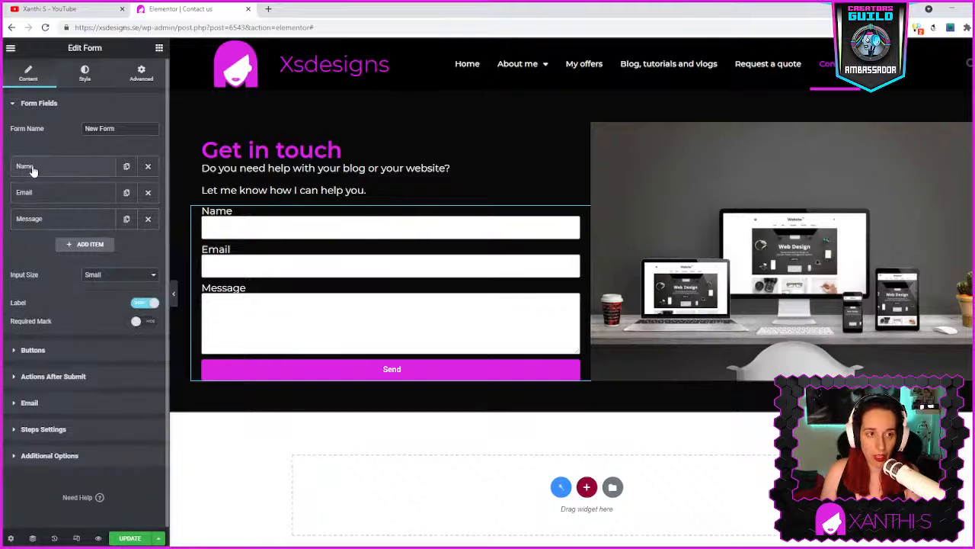
left_click(34, 169)
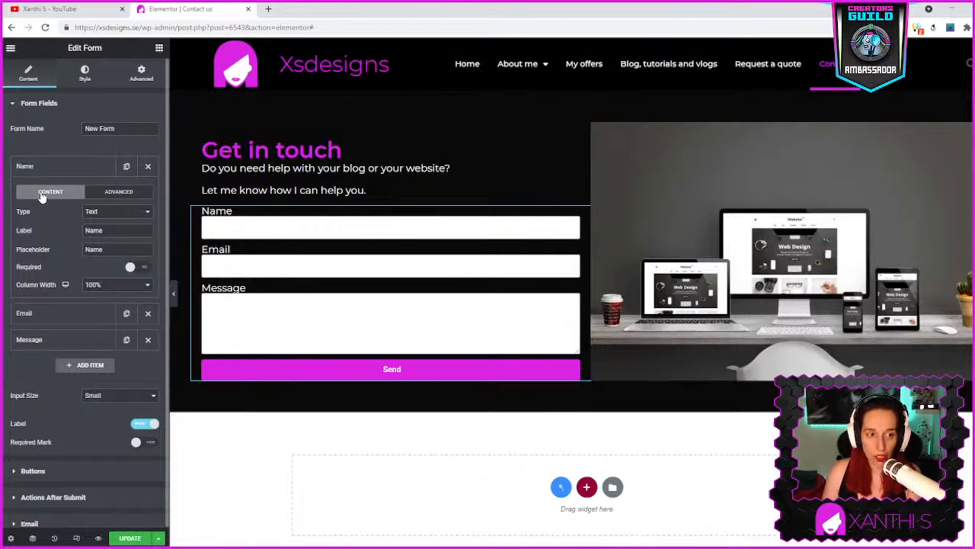
left_click(115, 193)
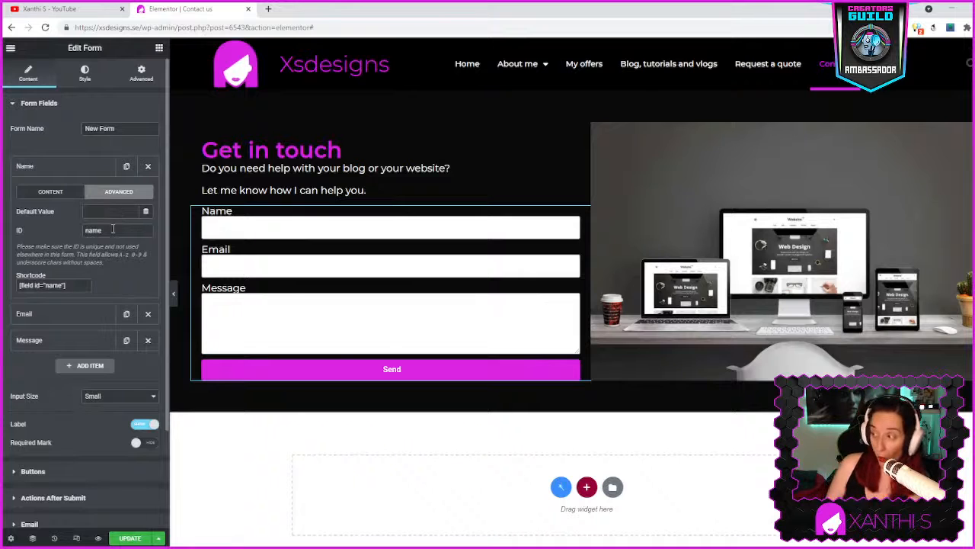
left_click(49, 193)
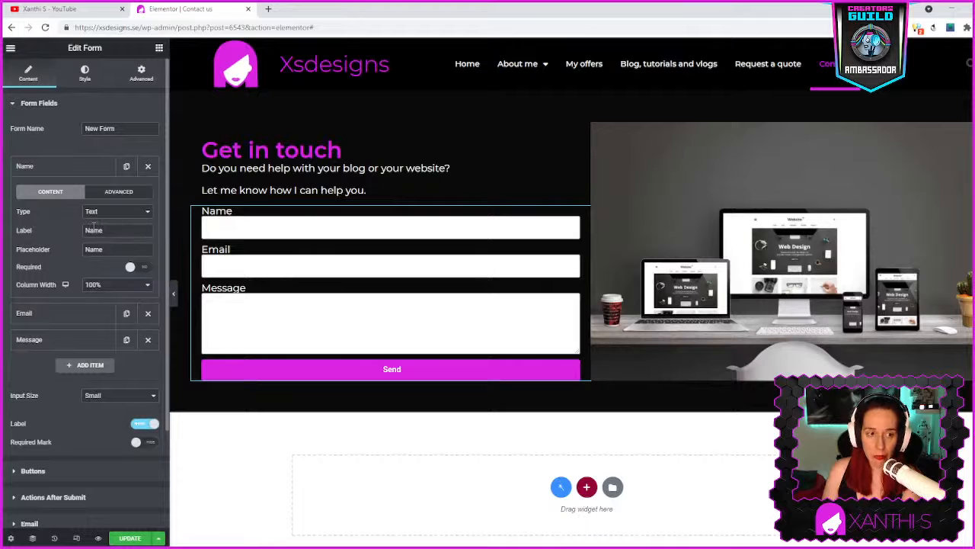
Try extending the Name field's label to "Name and last name".
left_click(117, 231)
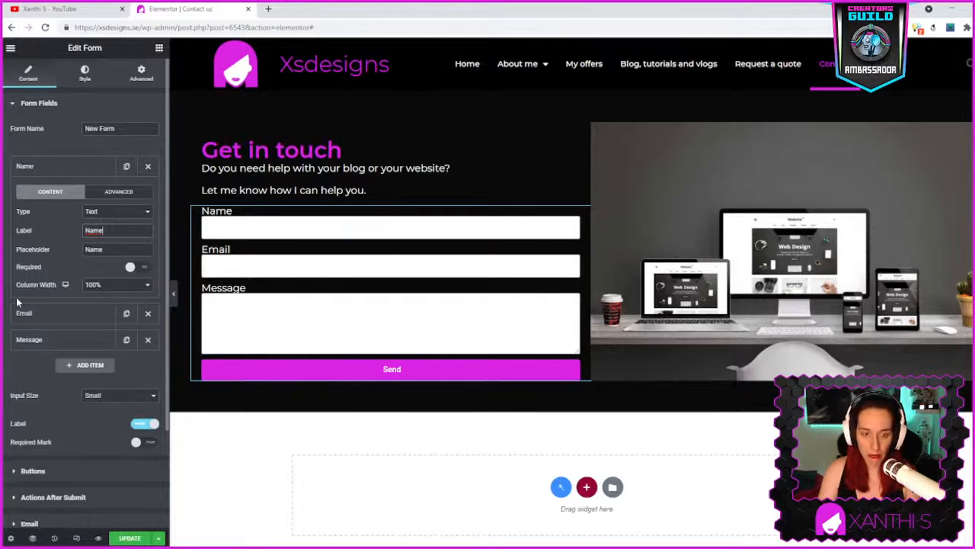
type("and last name")
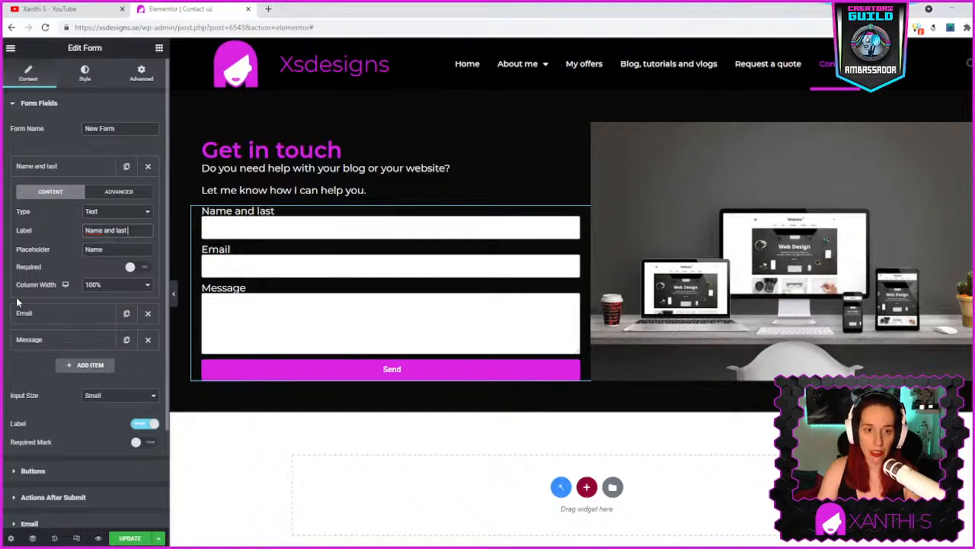
key("BackSpace")
key("BackSpace")
key("BackSpace")
key("BackSpace")
key("BackSpace")
key("BackSpace")
key("BackSpace")
key("BackSpace")
key("BackSpace")
key("BackSpace")
key("BackSpace")
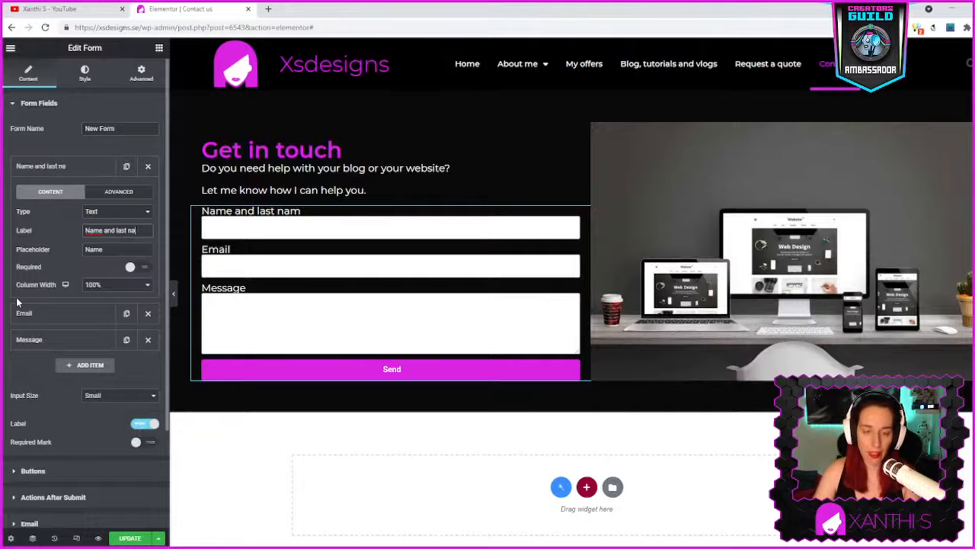
key("BackSpace")
key("BackSpace")
key("BackSpace")
key("BackSpace")
key("BackSpace")
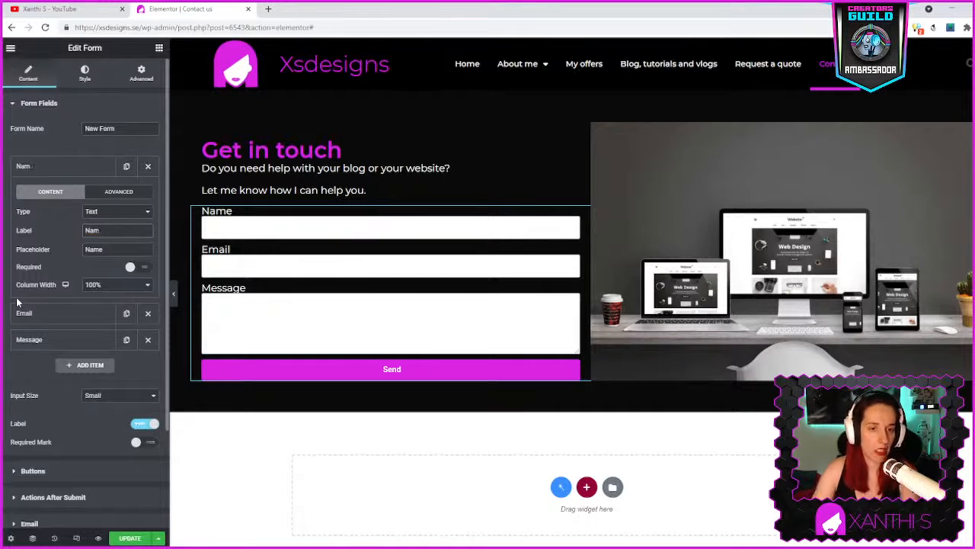
type("me")
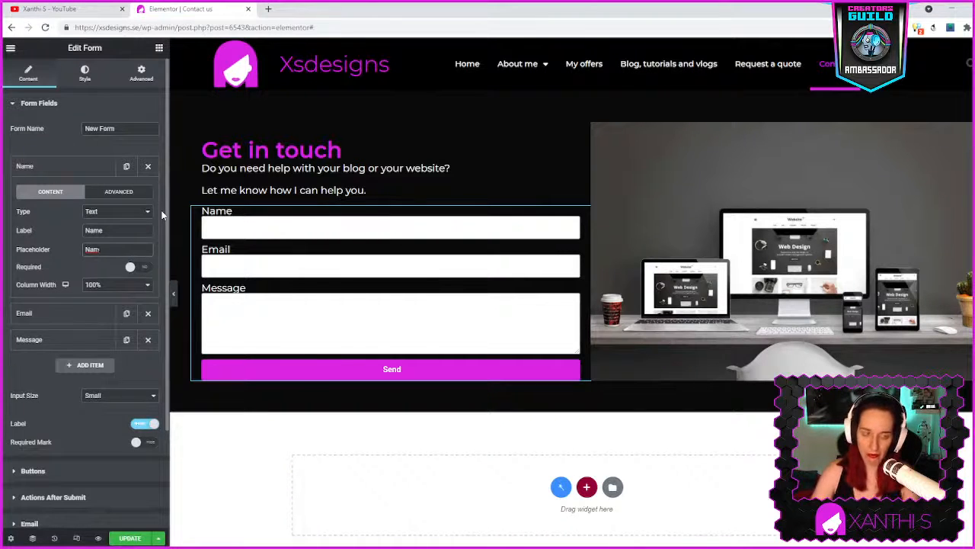
Clear the placeholder text of the form's Name field.
key("BackSpace")
key("BackSpace")
key("BackSpace")
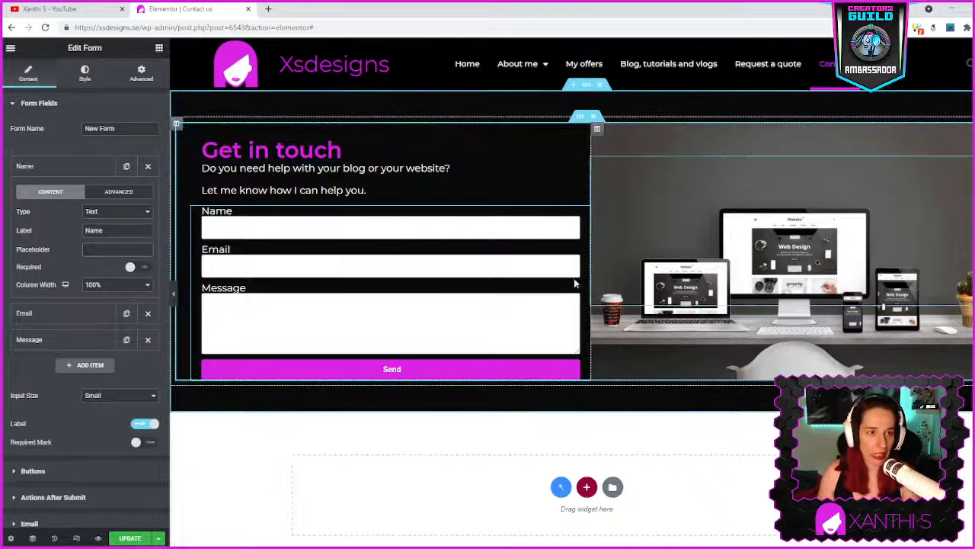
Change the text colour of the form's labels to dark red, #BC1C1C.
left_click(85, 73)
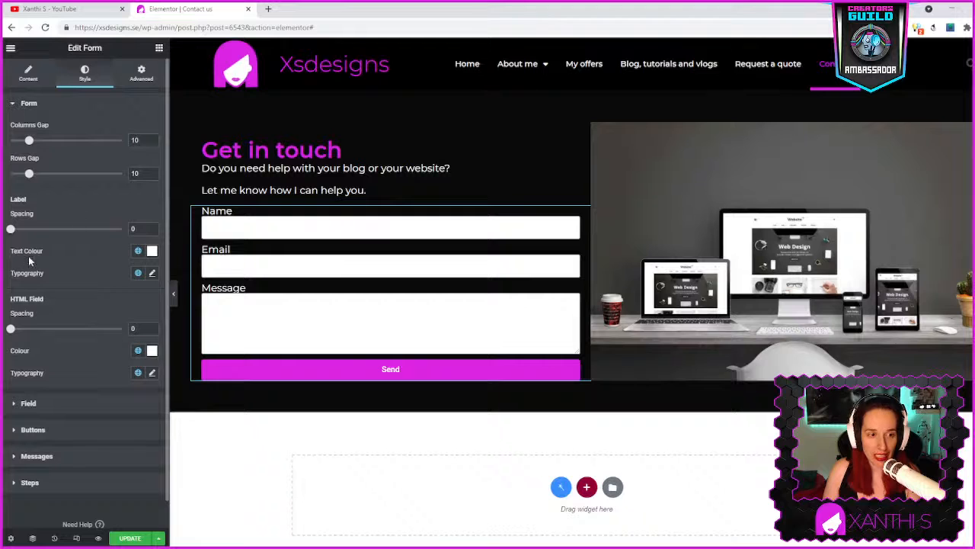
left_click(151, 251)
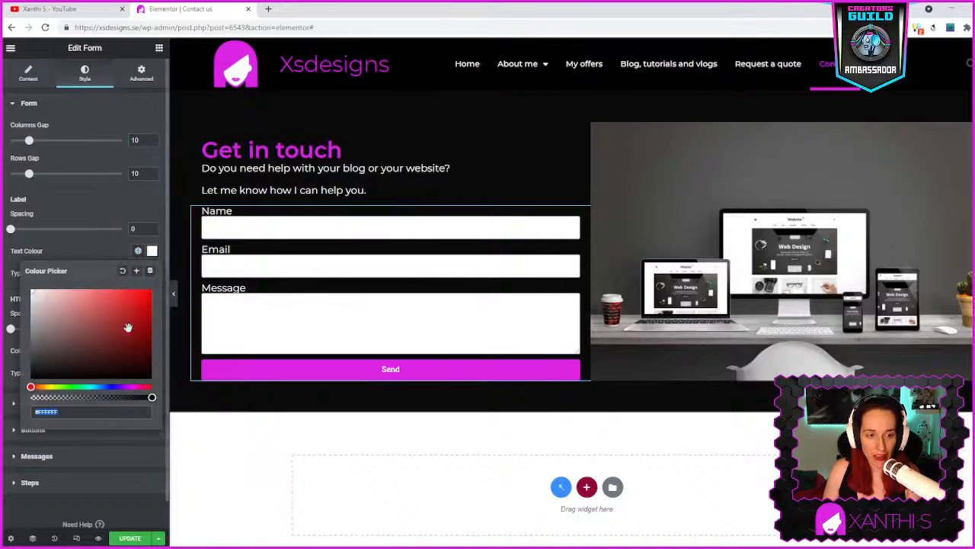
left_click(132, 325)
left_click_drag(137, 317, 126, 304)
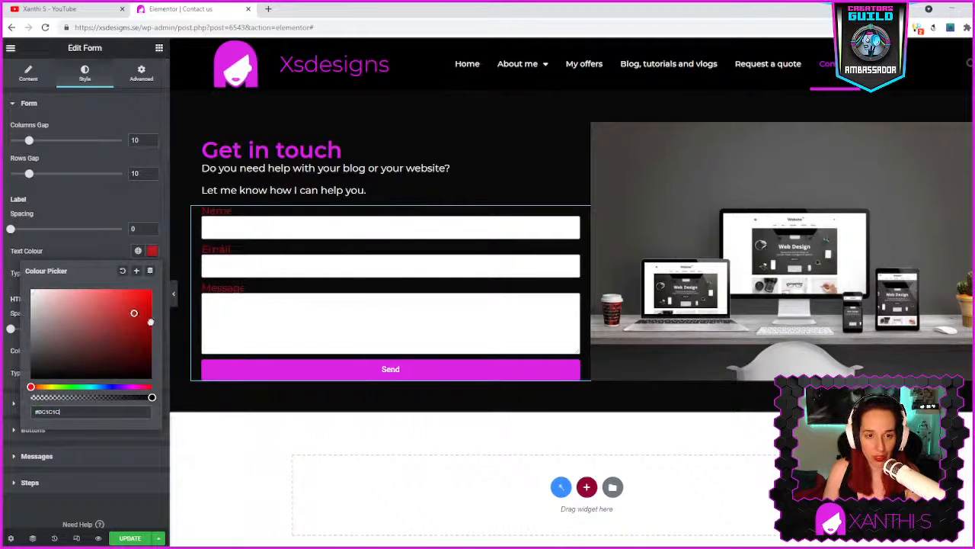
Set the text colour of the form's labels to the global Text colour, #FFFFFF.
left_click(139, 250)
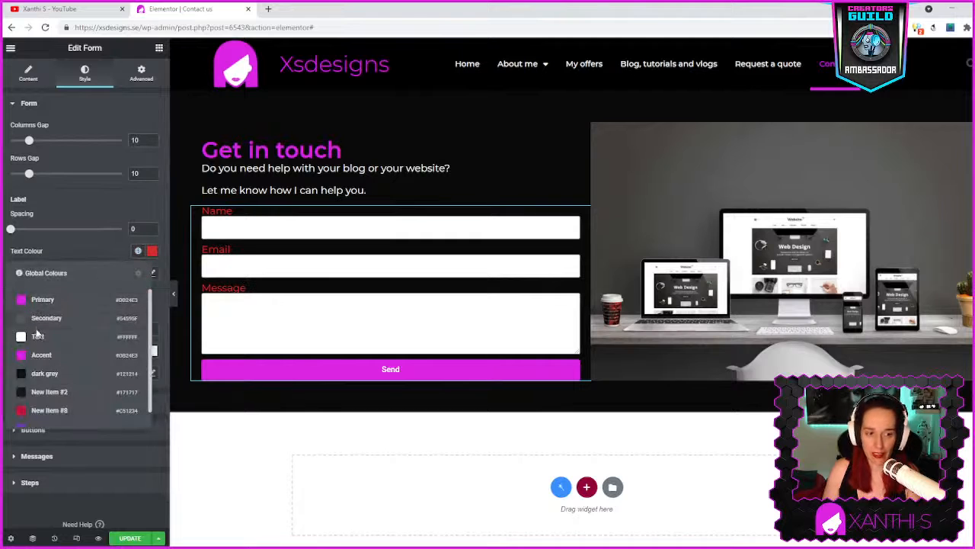
left_click(35, 338)
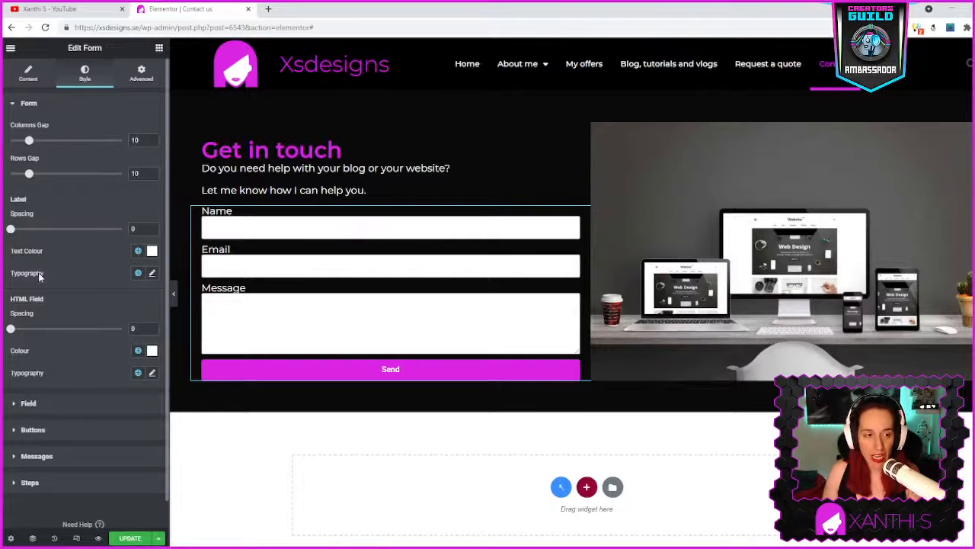
Try a black background, #000000, on the form's fields and return it to white, #FFFFFF.
left_click(67, 404)
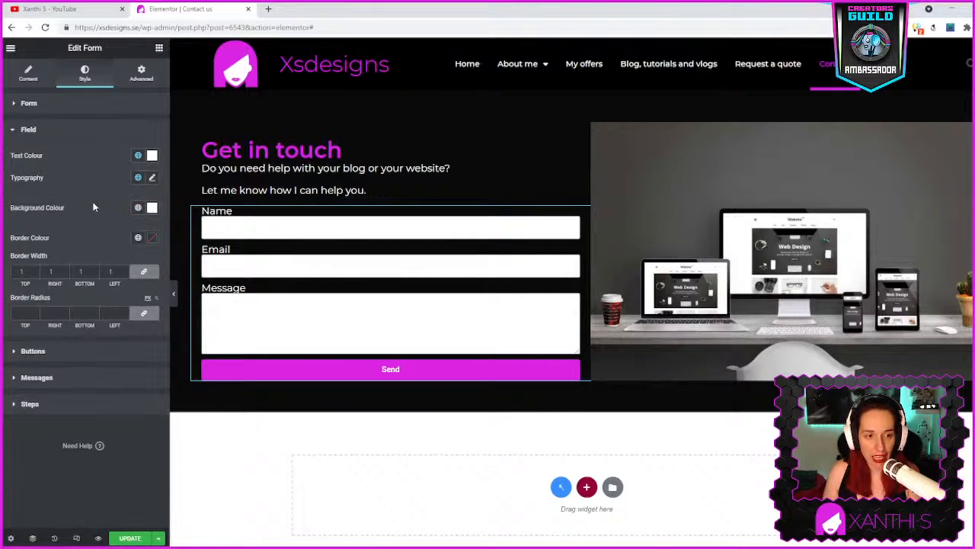
left_click(152, 208)
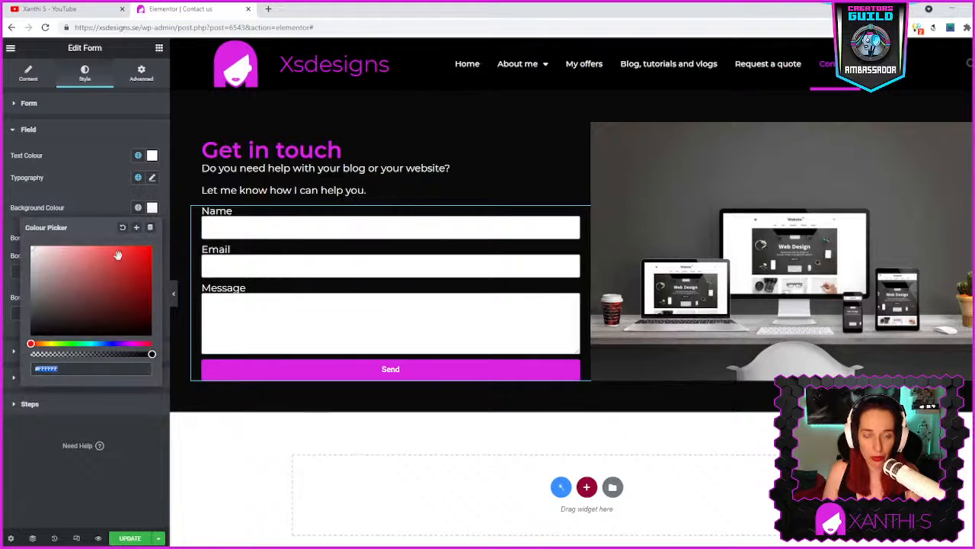
left_click_drag(103, 273, 106, 339)
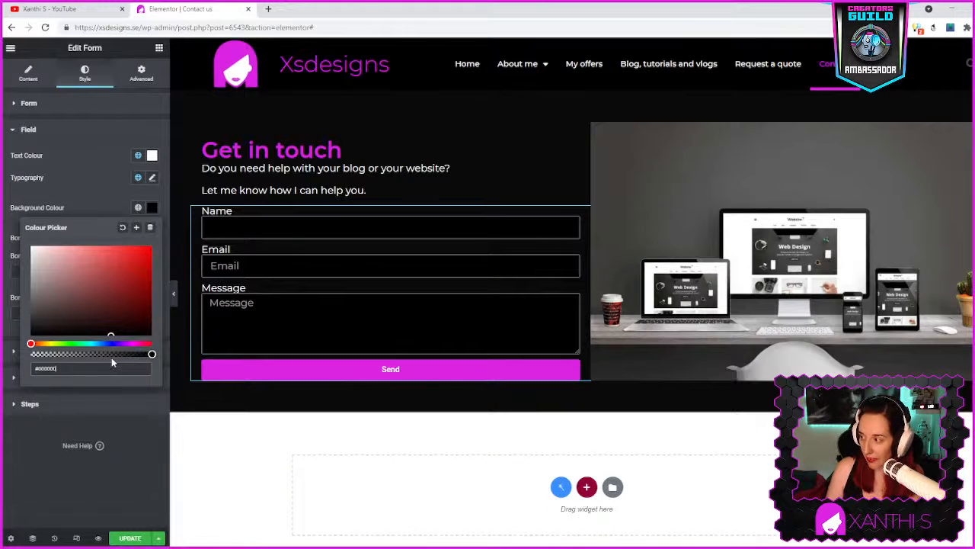
mouse_move(108, 357)
left_mouse_down()
mouse_move(89, 364)
mouse_move(21, 233)
left_mouse_up()
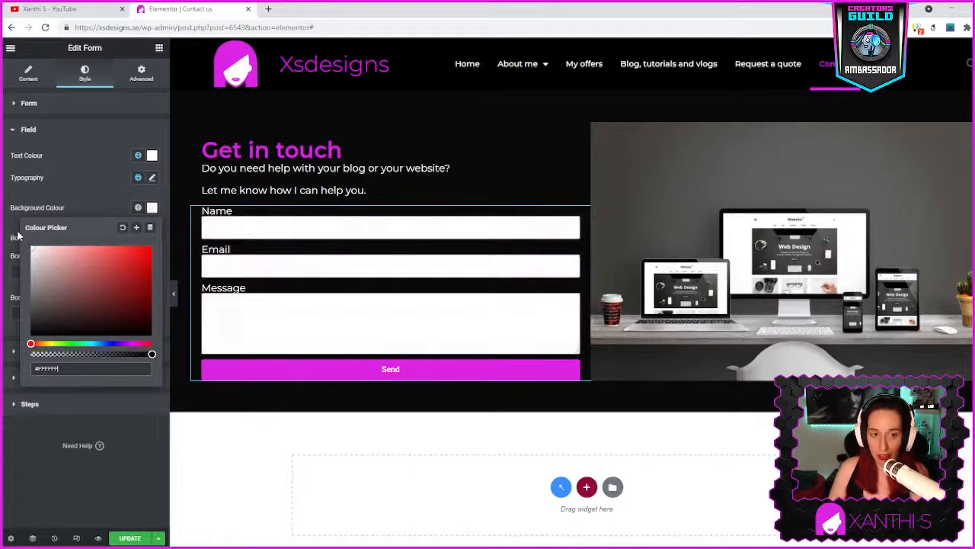
left_click(77, 197)
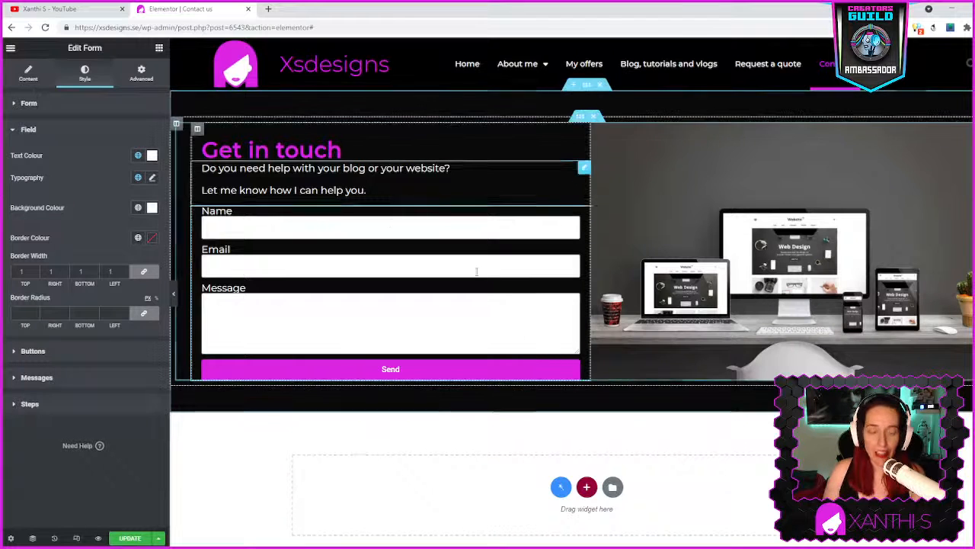
left_click(153, 210)
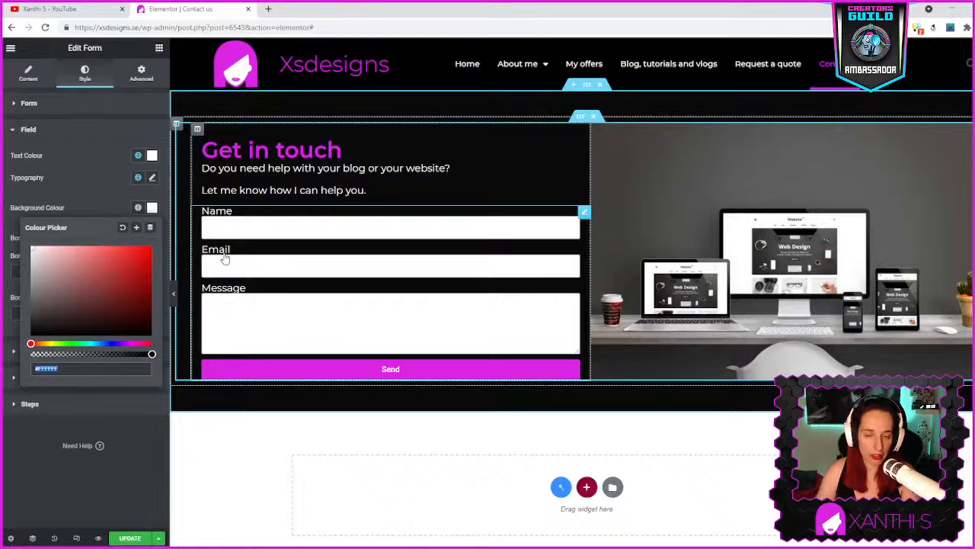
left_click(31, 72)
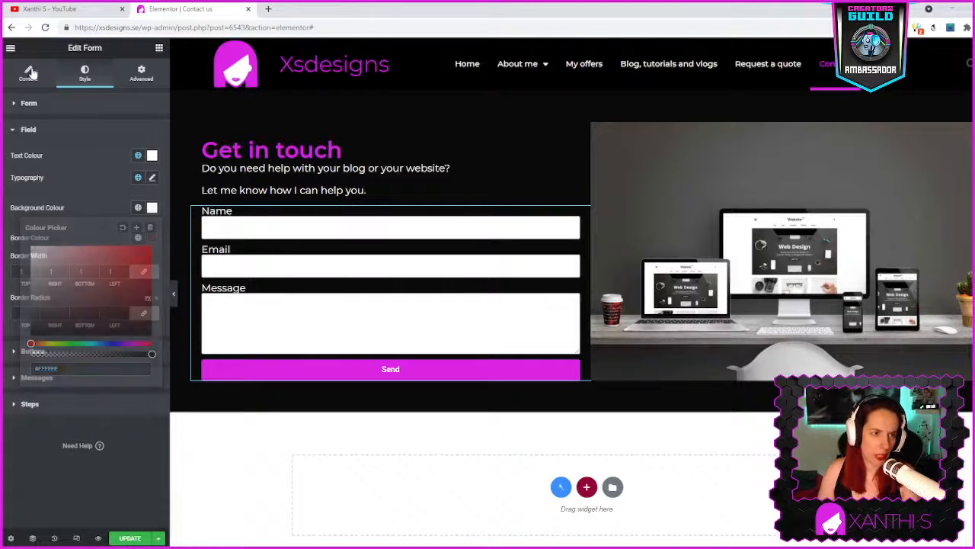
Review the content settings of the form's Email and Message fields.
left_click(31, 73)
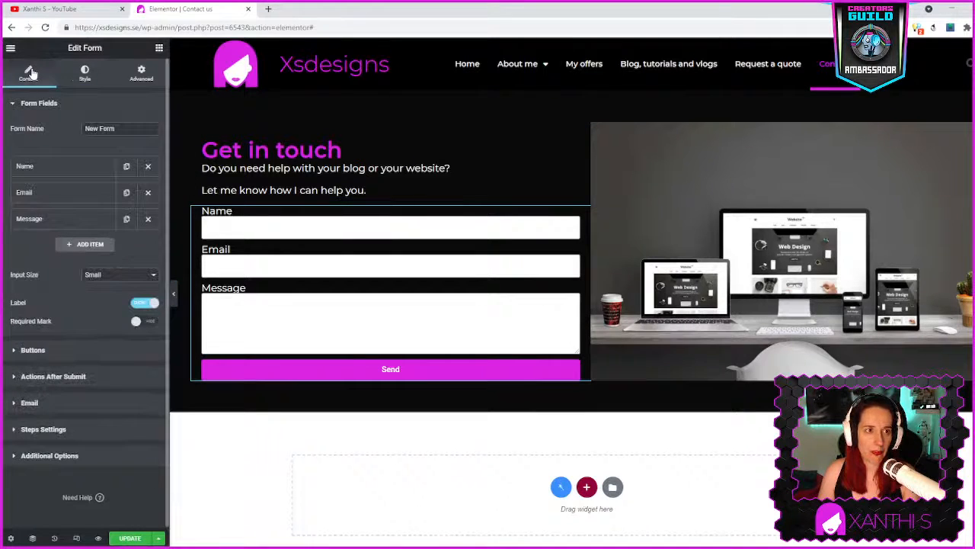
left_click(34, 198)
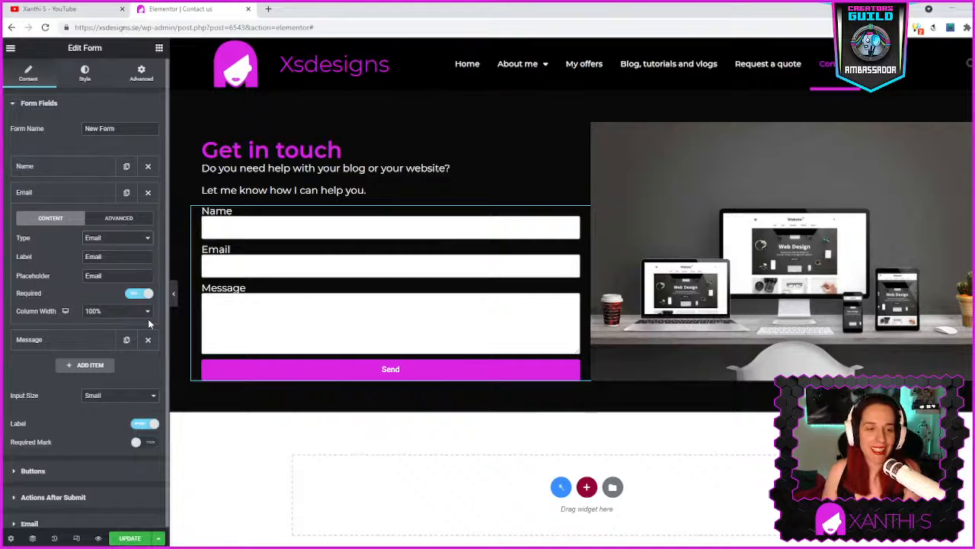
left_click(35, 340)
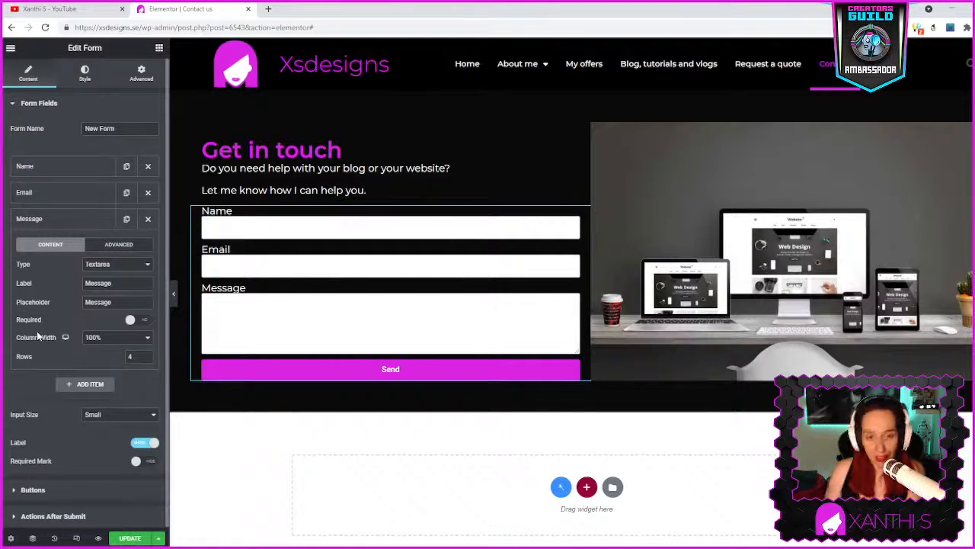
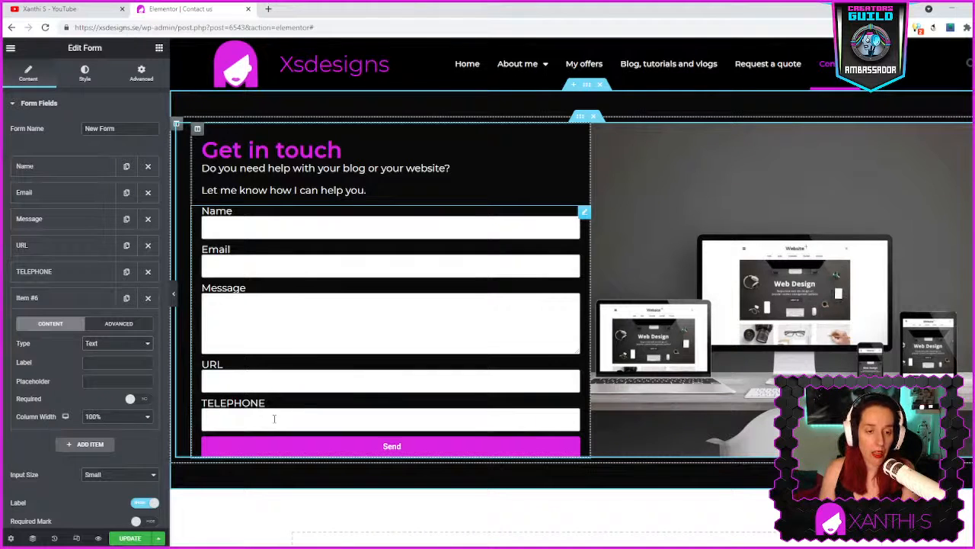
Make the sixth form item a Select field labelled "Do you have a website".
left_click(94, 400)
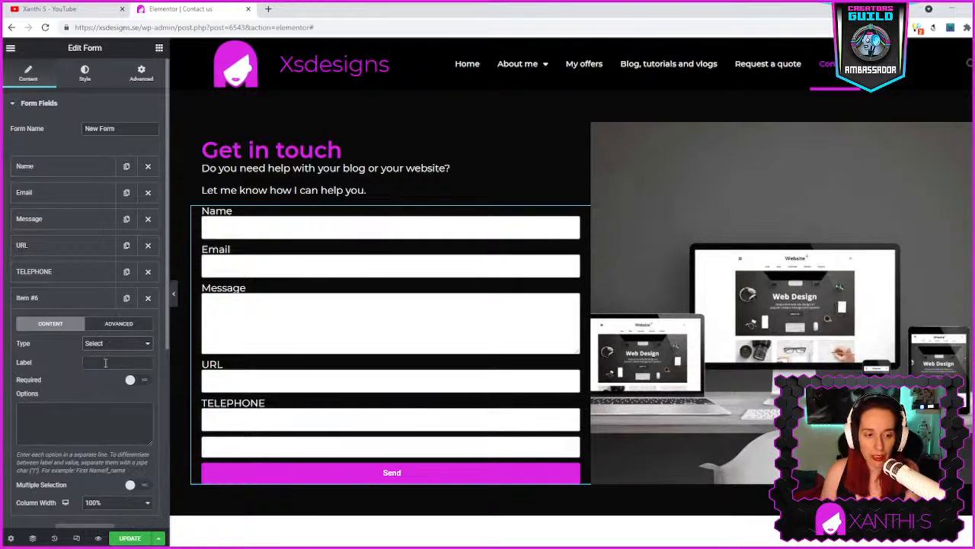
left_click(105, 363)
type("dO")
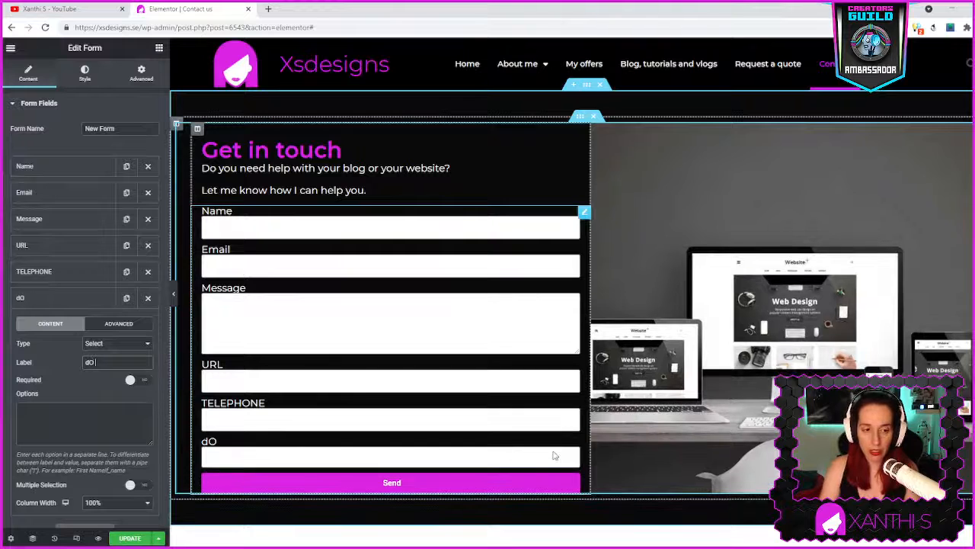
key("BackSpace")
key("BackSpace")
type("D")
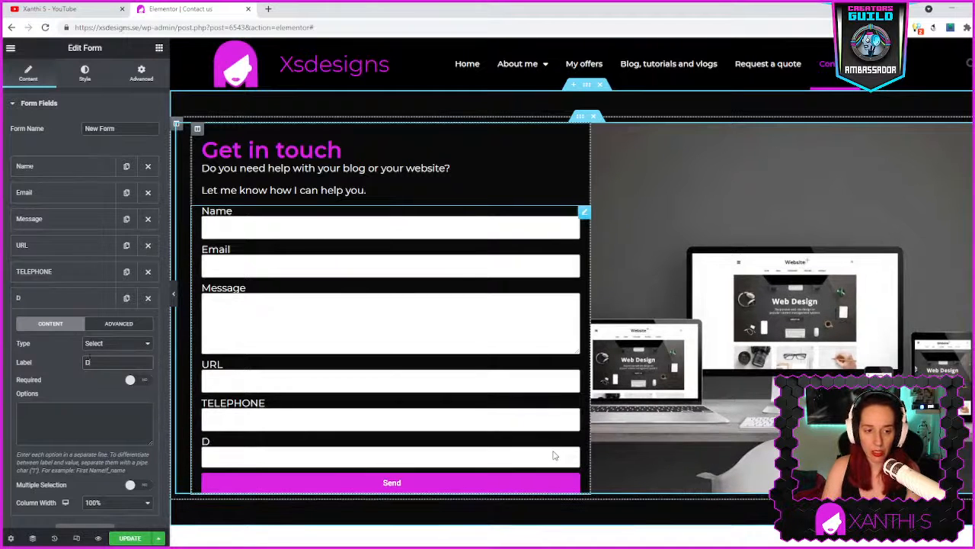
type("o you have a web")
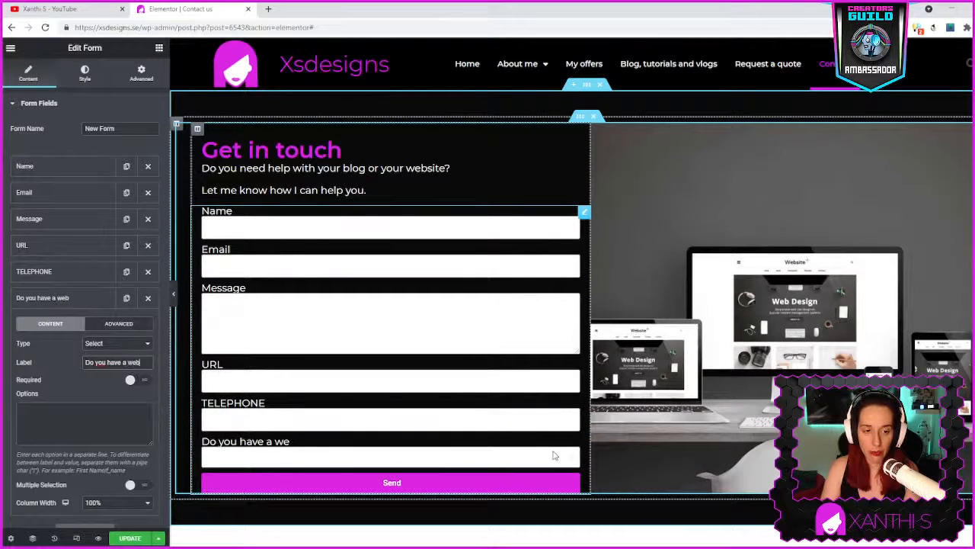
type("site")
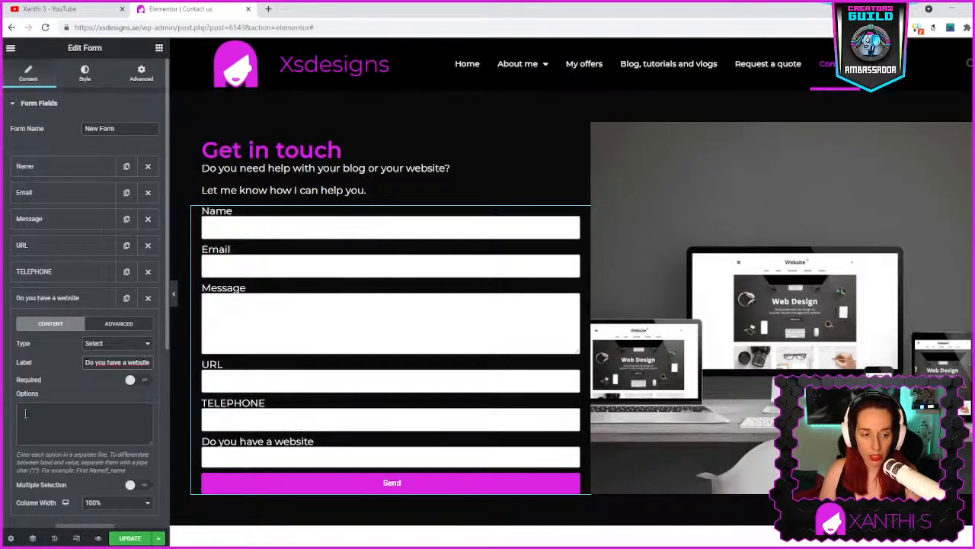
Enter Yes and No on separate lines as the options of the "Do you have a website" field.
left_click(25, 413)
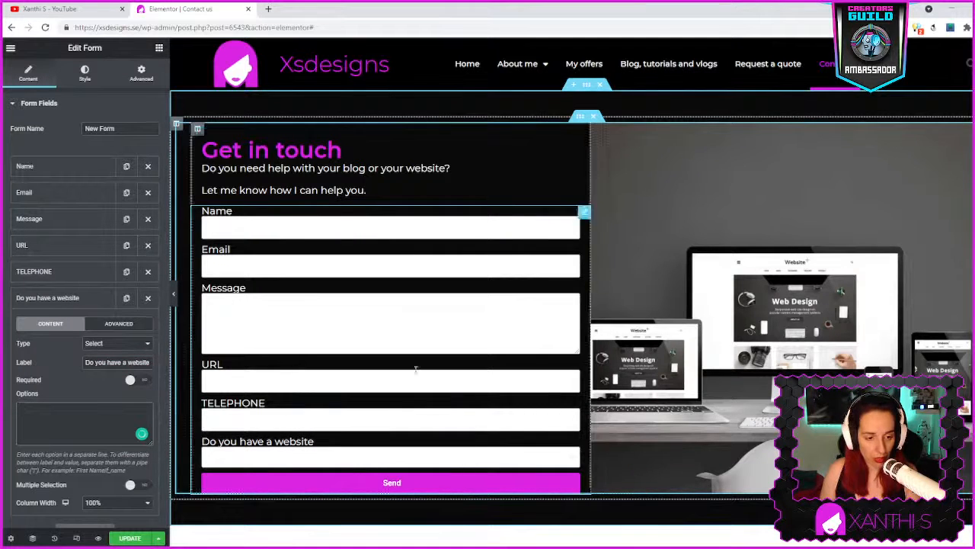
scroll(415, 369, "down", 1)
scroll(533, 381, "up", 1)
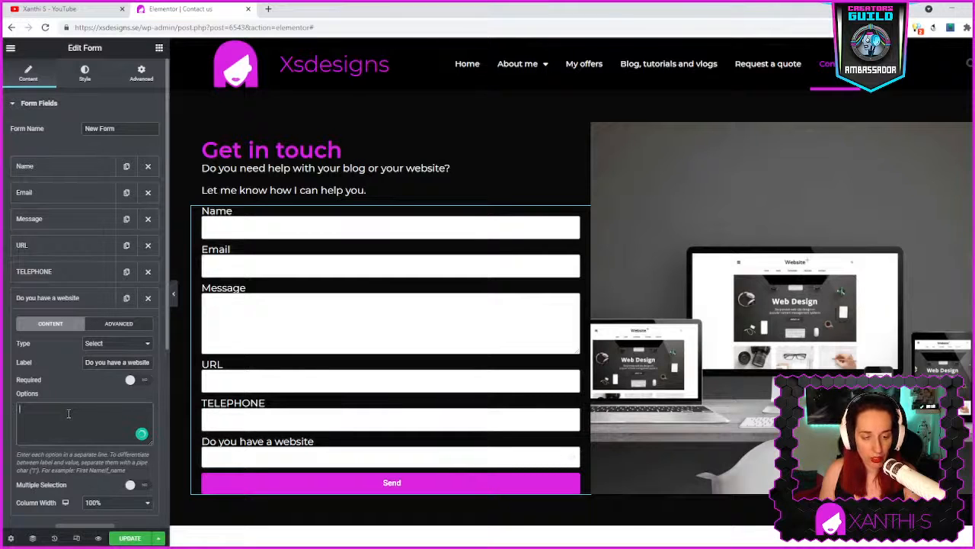
type("Yes")
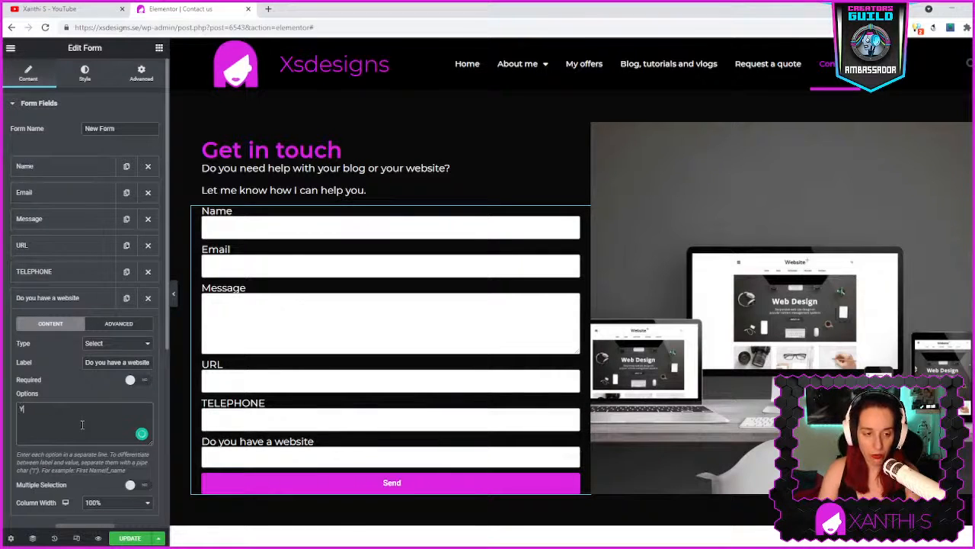
key("Return")
type("N")
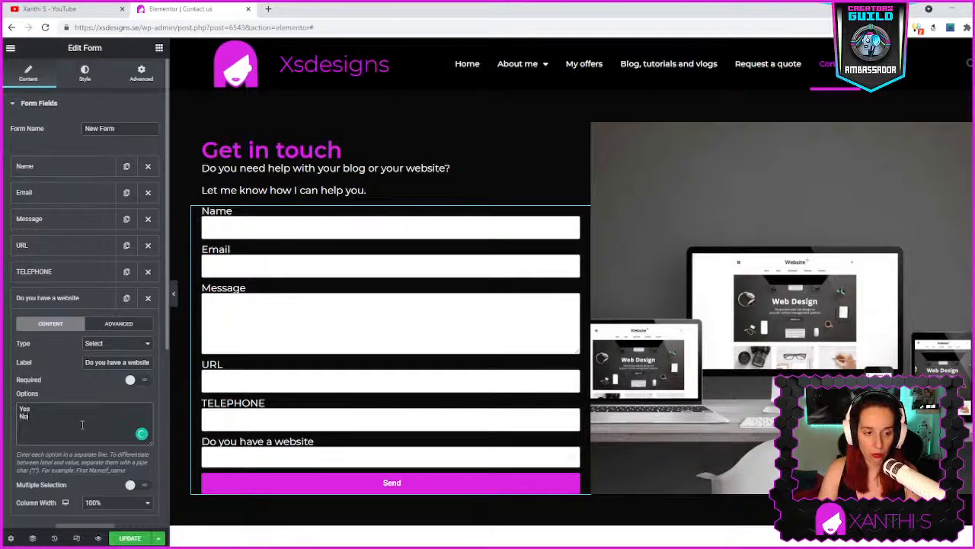
type("o")
scroll(121, 461, "down", 1)
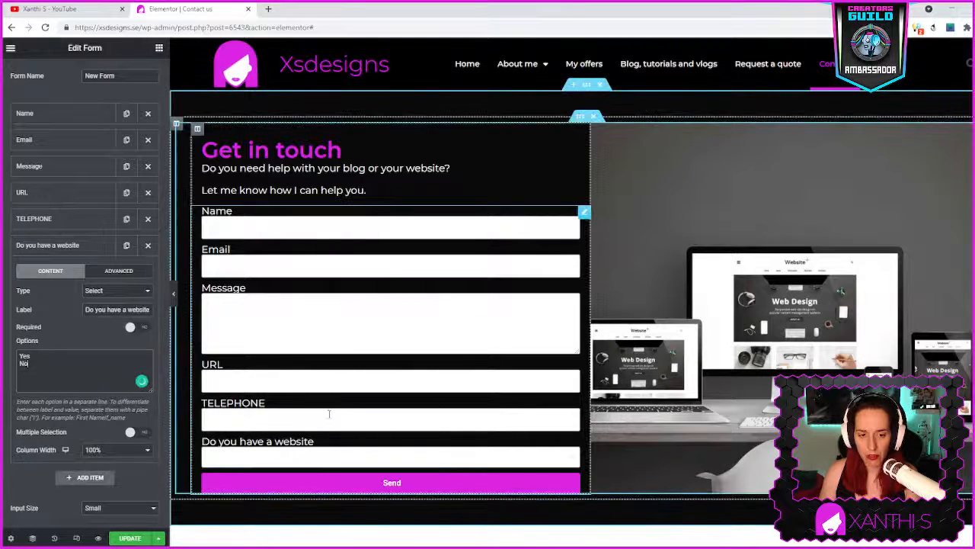
scroll(242, 396, "down", 2)
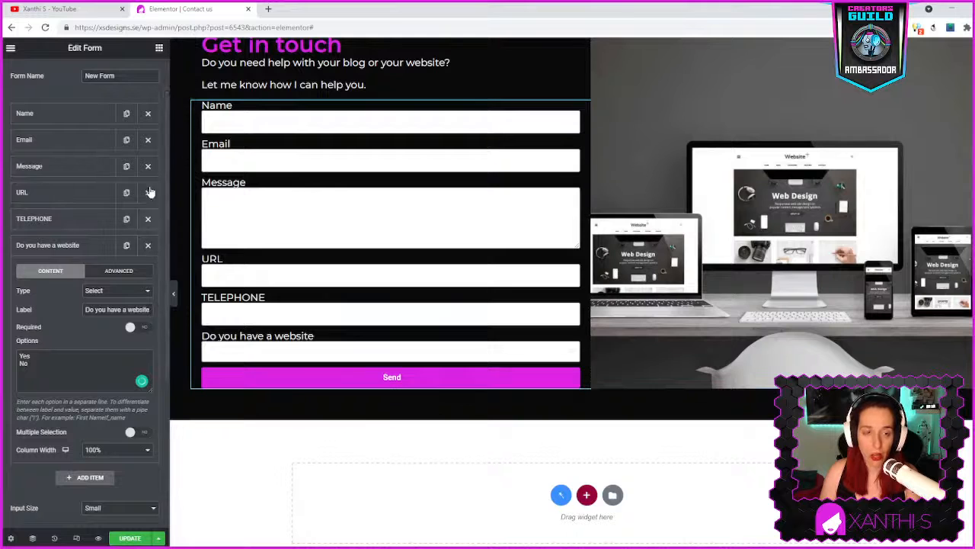
scroll(82, 155, "up", 1)
scroll(274, 251, "up", 2)
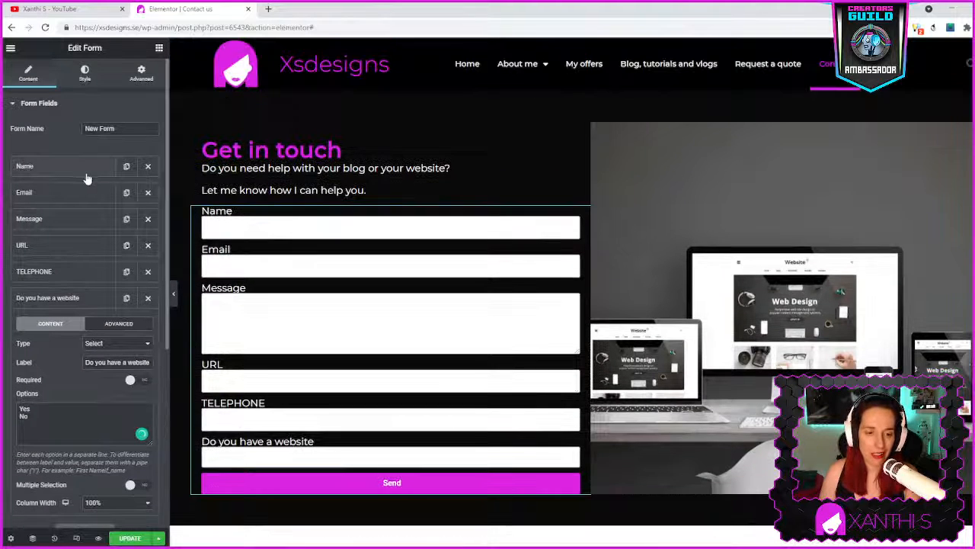
Set the background colour of the form's fields to near-black.
left_click(82, 76)
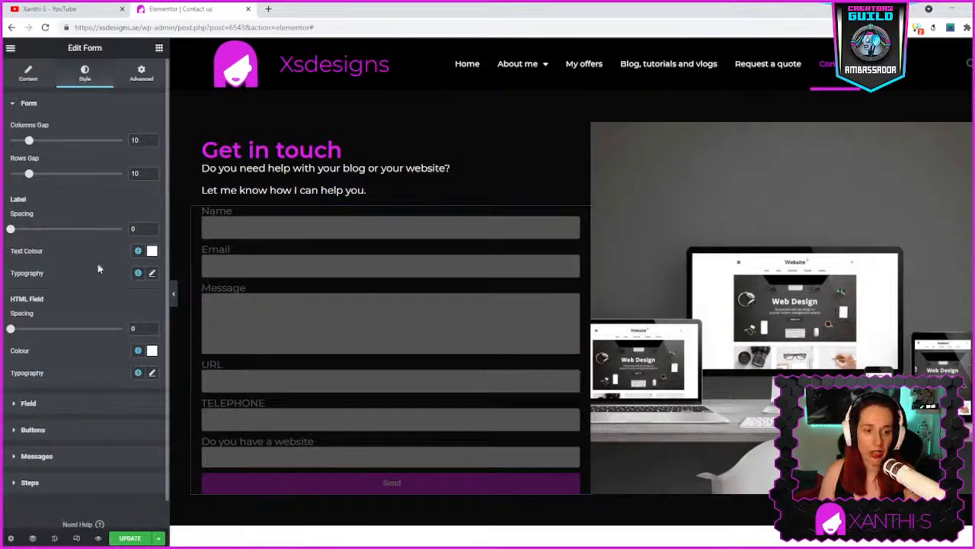
left_click(125, 409)
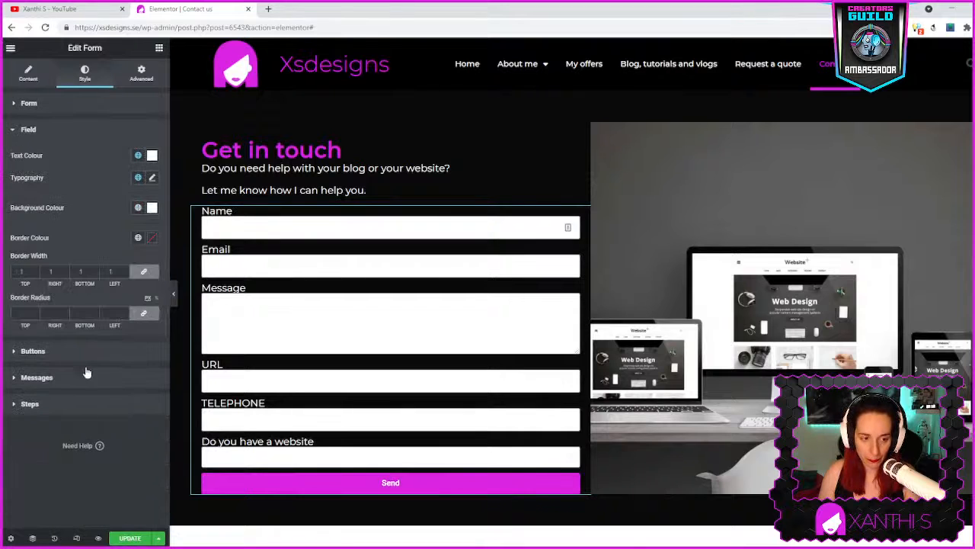
left_click(151, 207)
left_click(33, 329)
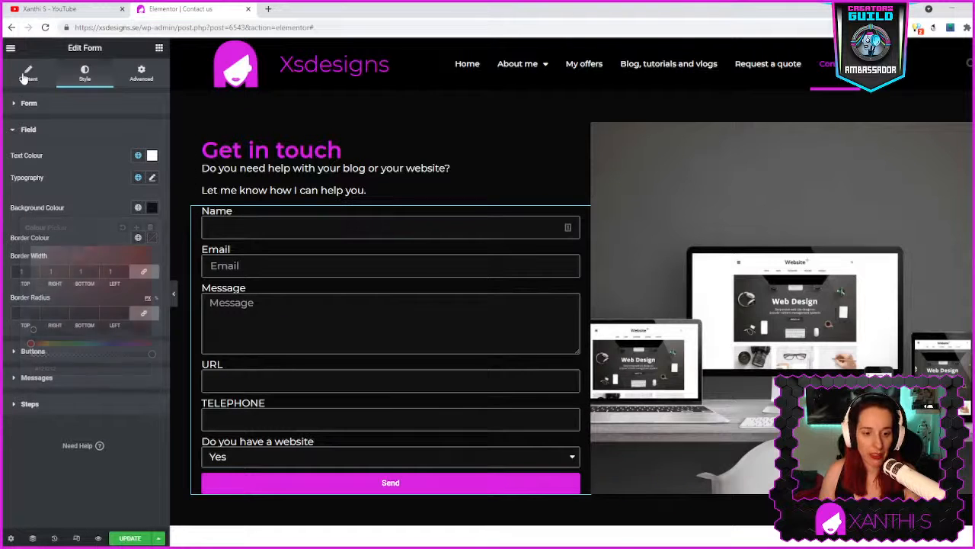
Test the "Do you have a website" dropdown in the page preview by choosing No.
scroll(413, 327, "down", 2)
left_click(261, 342)
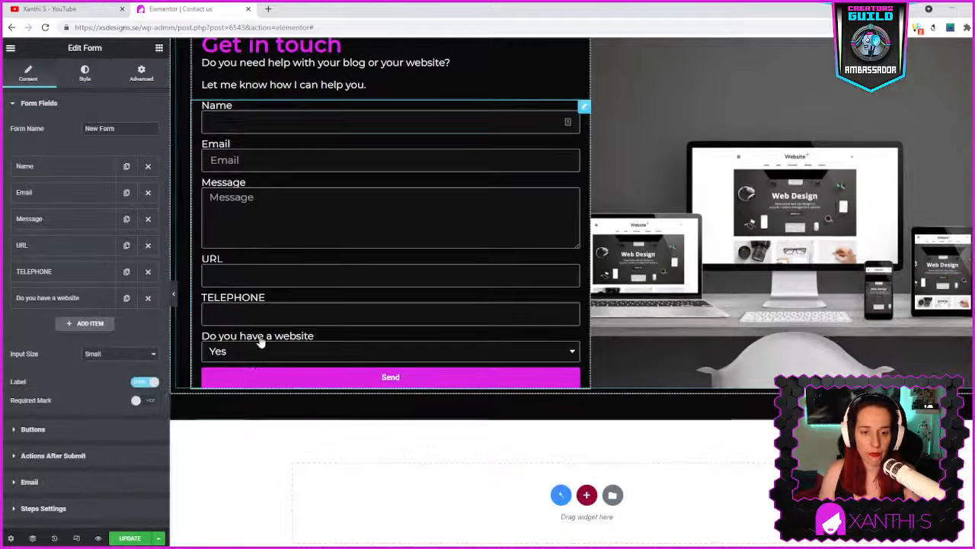
left_click(218, 381)
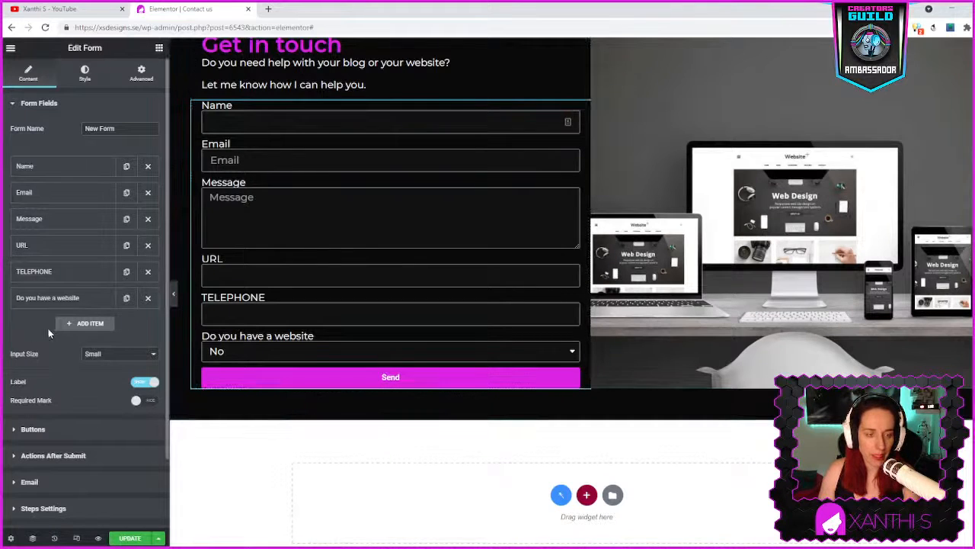
Add a seventh item to the form and make it a Textarea field.
left_click(79, 324)
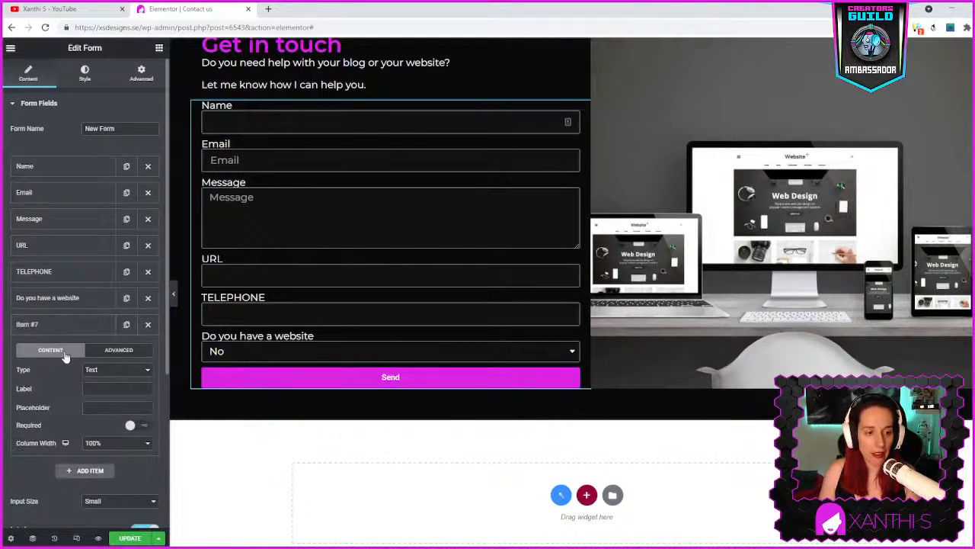
left_click(107, 399)
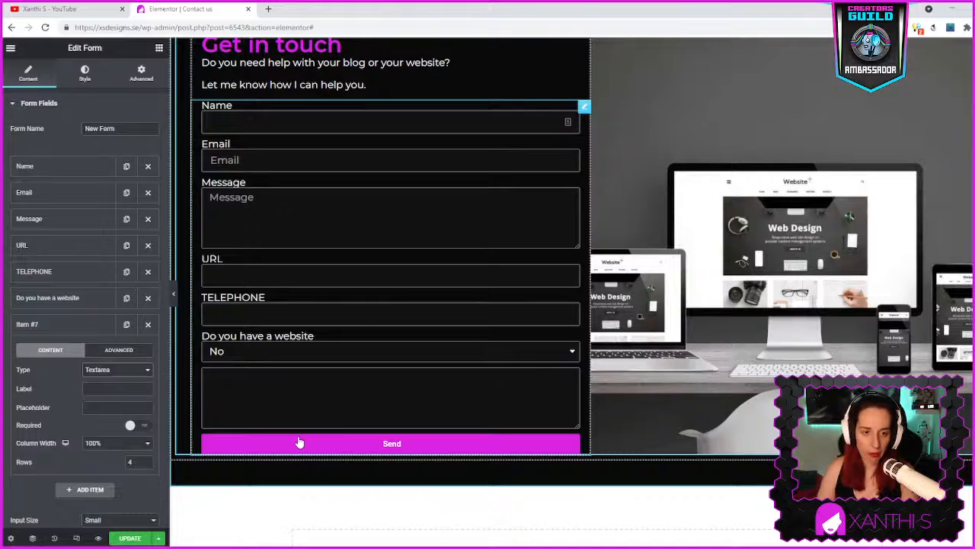
Delete the unlabelled Textarea, "Do you have a website", TELEPHONE and URL fields from the form.
left_click(148, 324)
left_click(149, 299)
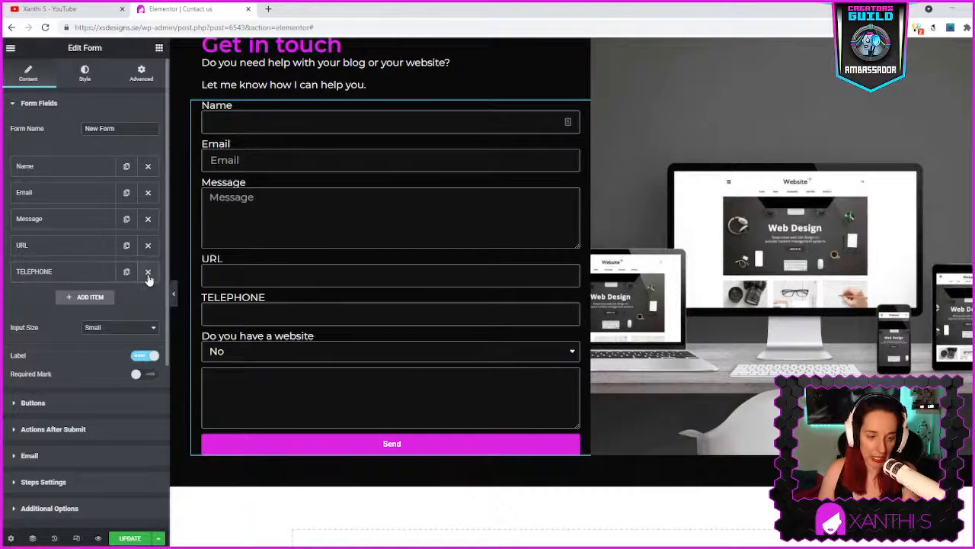
left_click(147, 272)
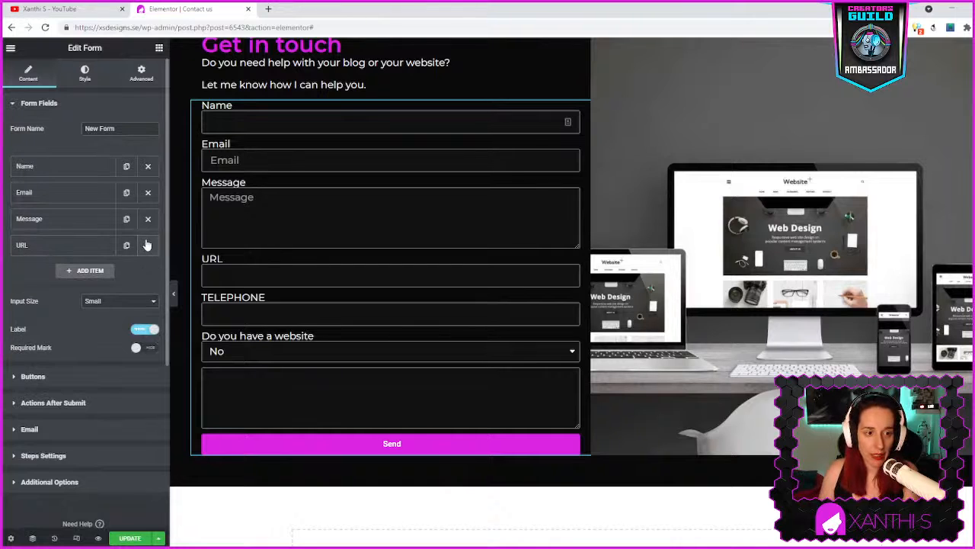
left_click(148, 245)
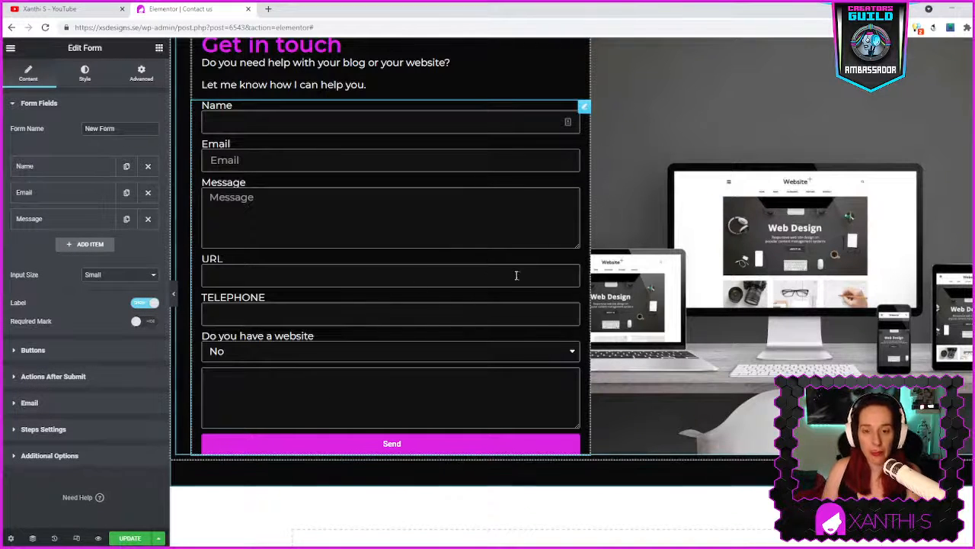
Save the Contact page changes and reload the editor to refresh the form preview.
left_click(387, 219)
left_click(290, 162)
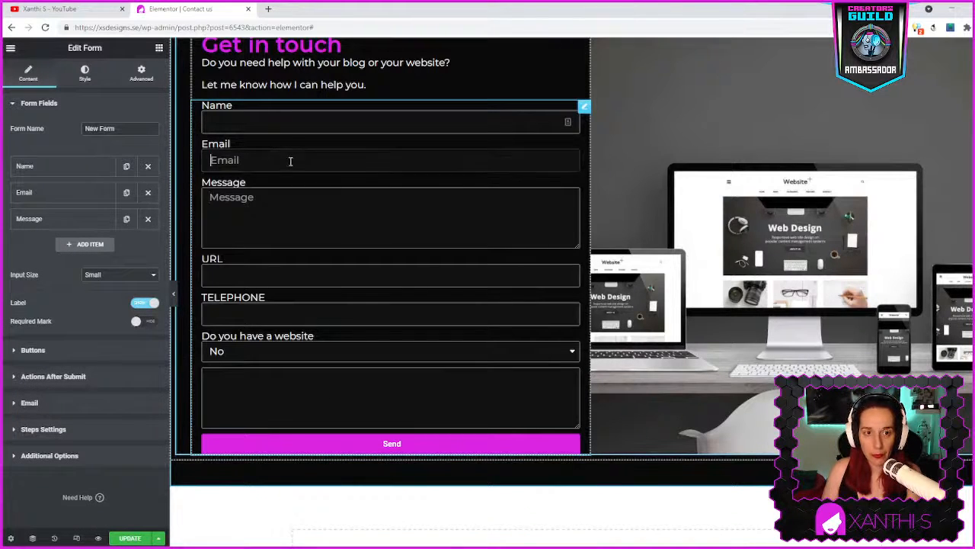
left_click(274, 122)
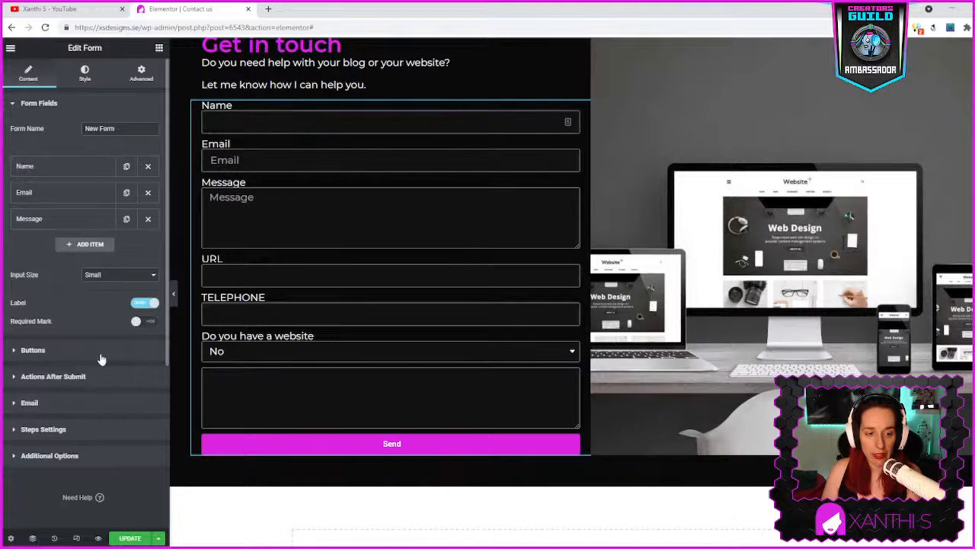
left_click(129, 538)
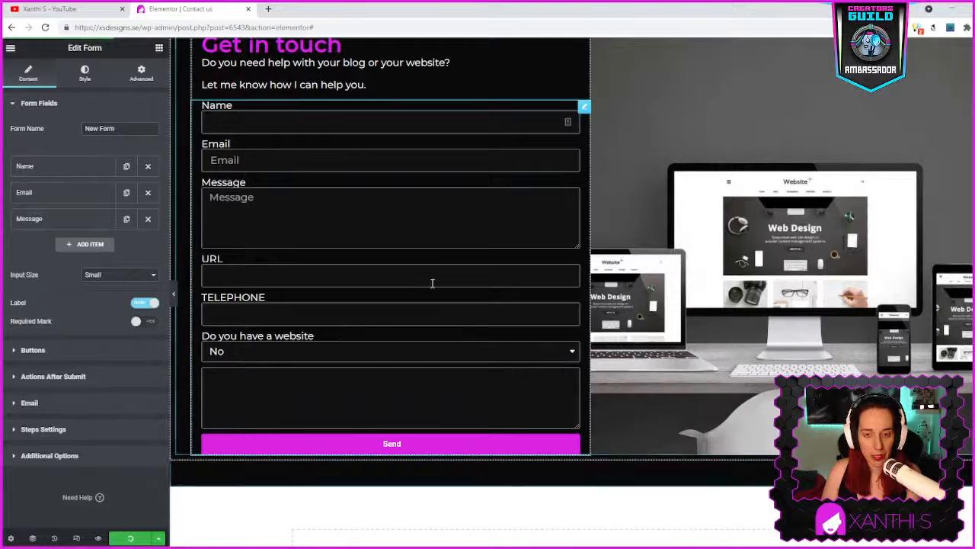
scroll(374, 264, "up", 2)
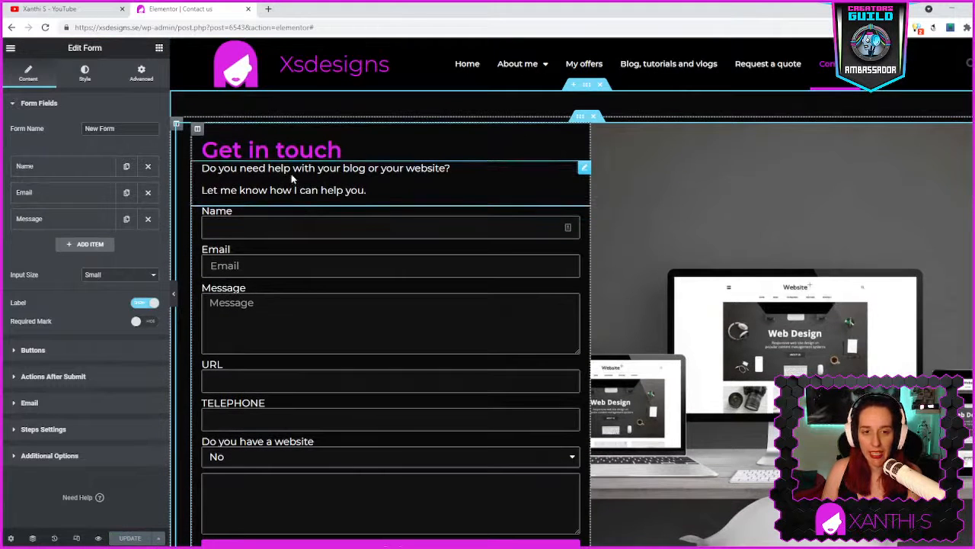
scroll(291, 176, "down", 1)
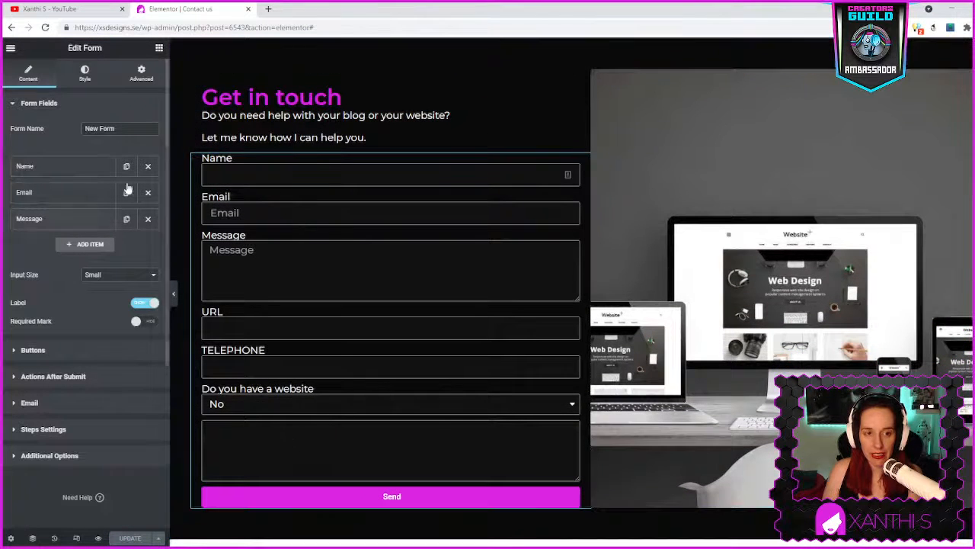
left_click(44, 27)
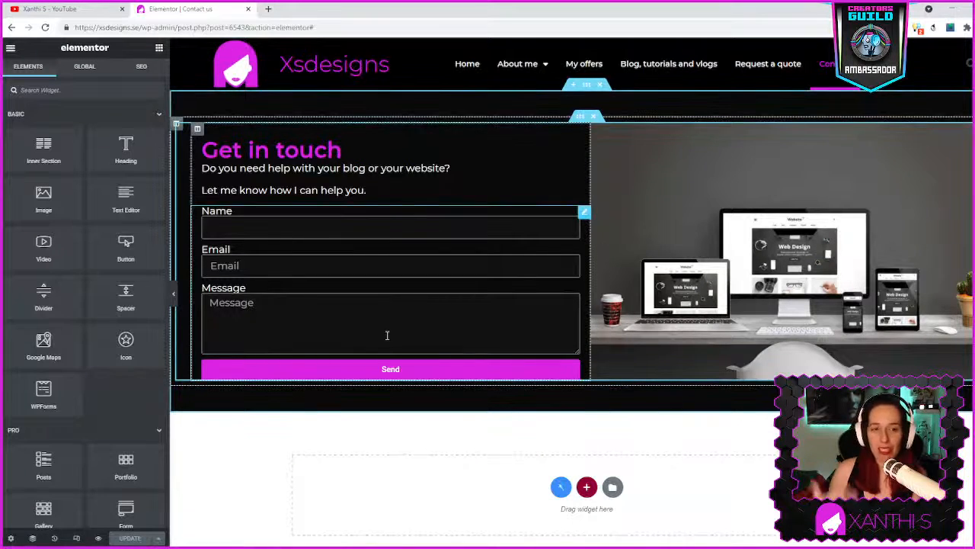
Set the placeholder of the form's Name field to "Name".
left_click(266, 222)
left_click(61, 165)
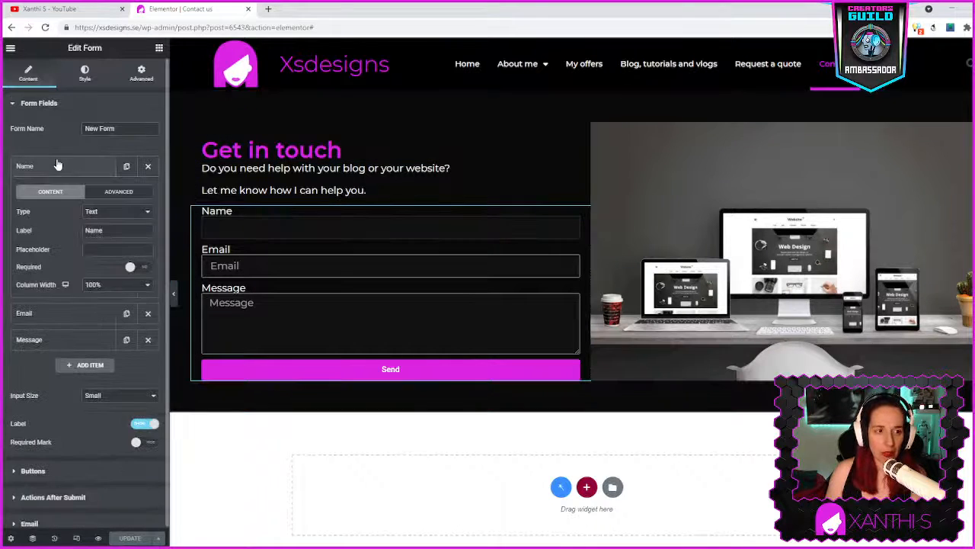
left_click(107, 251)
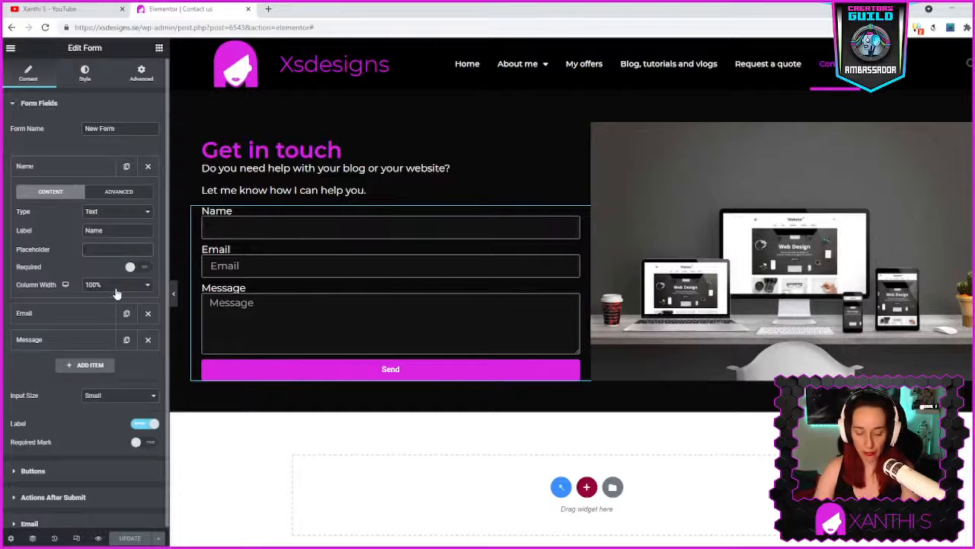
type("Name")
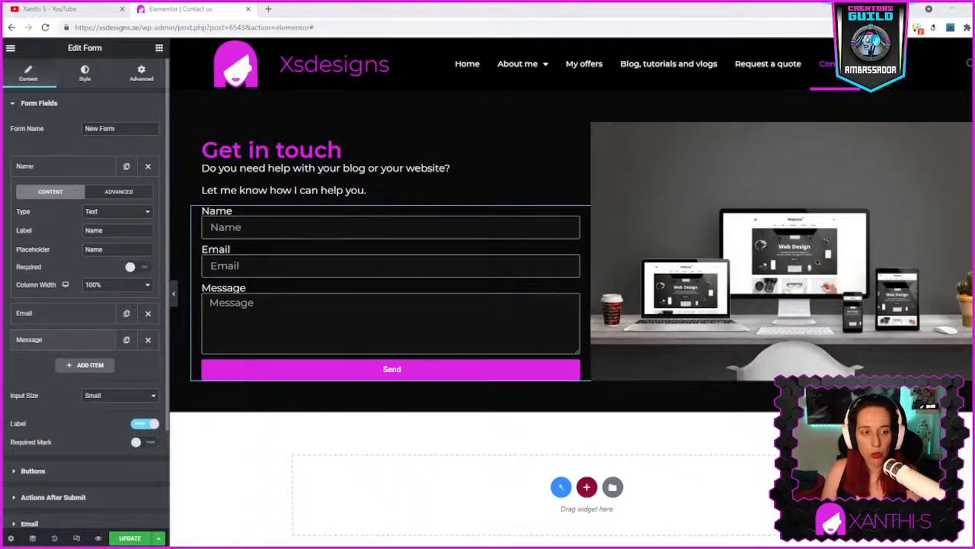
Add a fourth item to the form, make it a Honeypot field, and save the page.
left_click(78, 365)
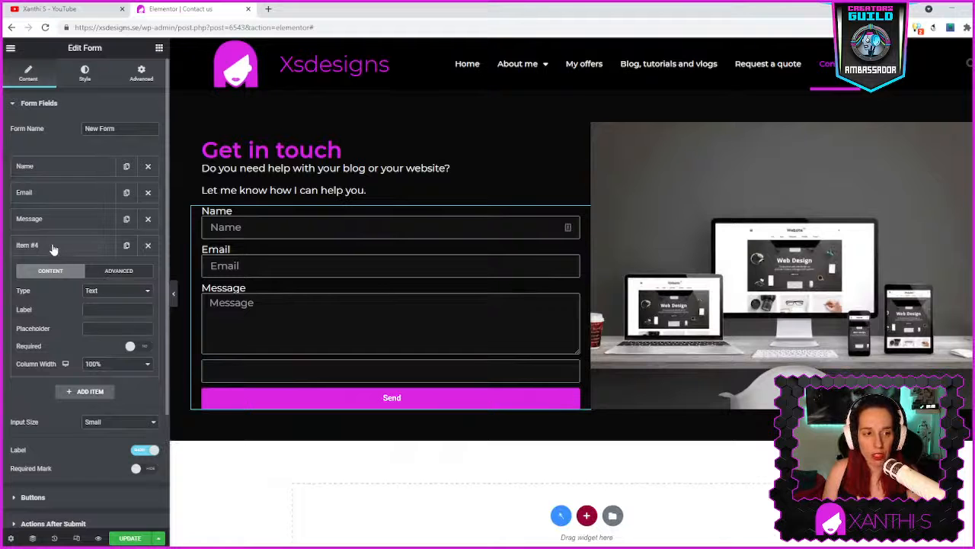
left_click(117, 454)
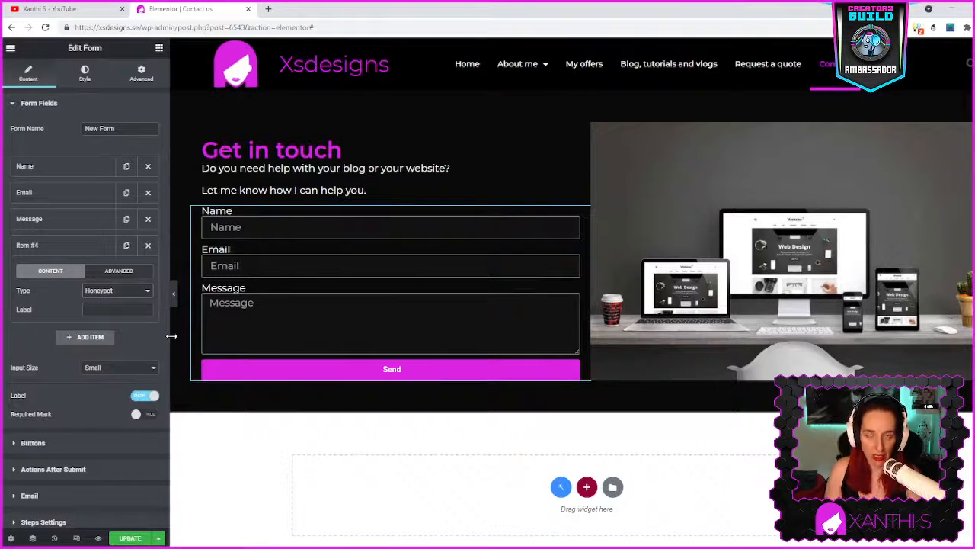
left_click(141, 539)
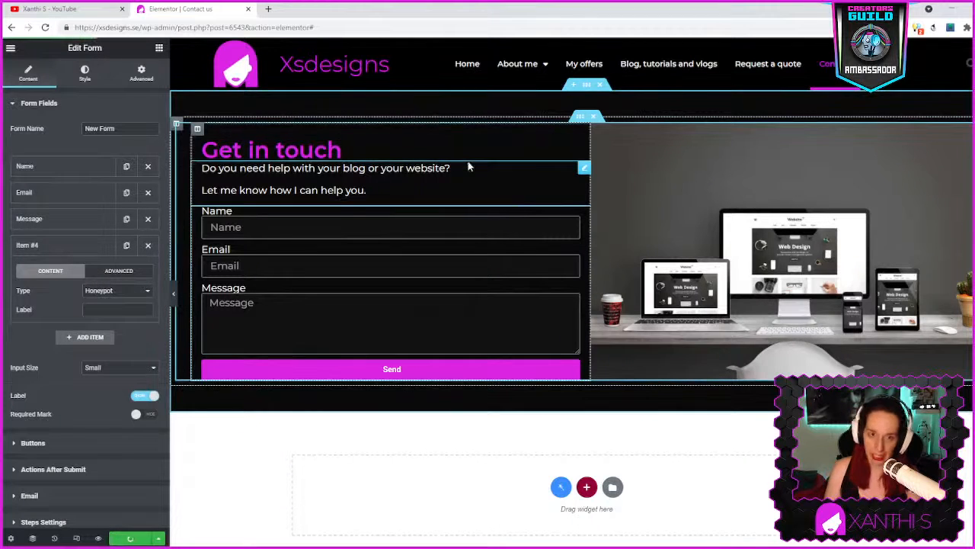